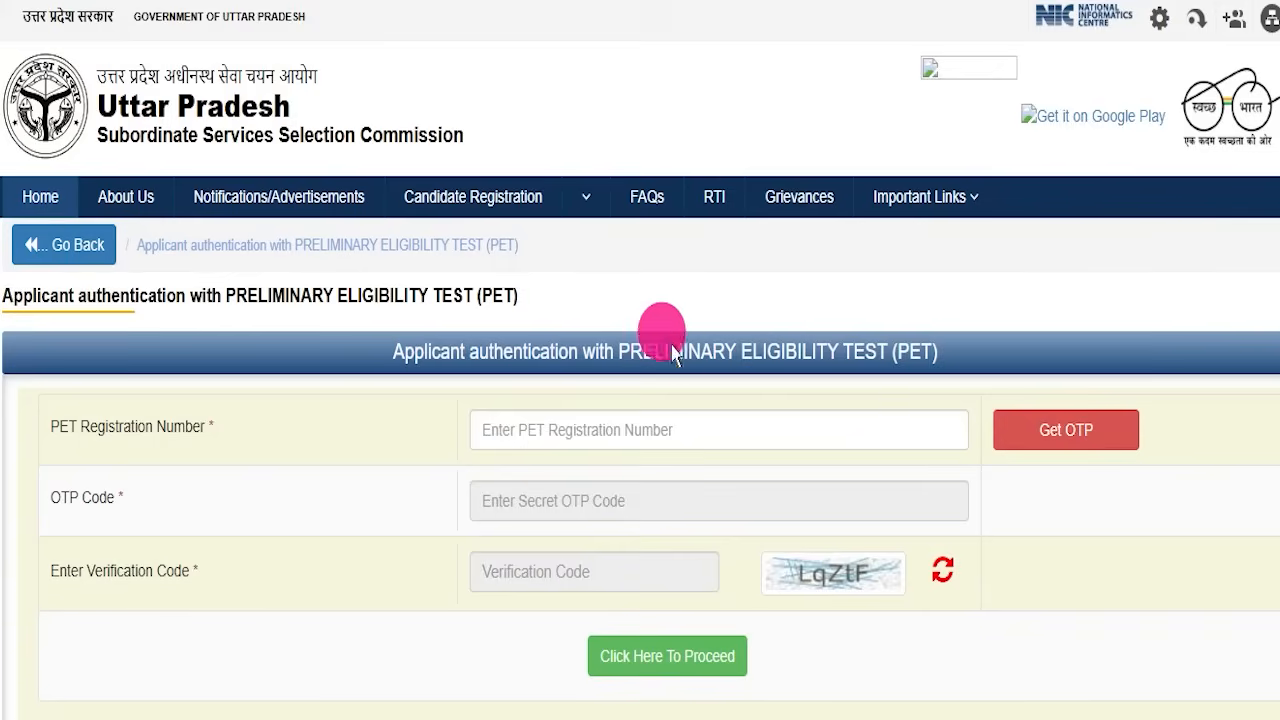
# Highlight the last date for online application in the UP Lekhpal Form Fill Up 2025-26 article.
pyautogui.scroll(3, 580, 329)
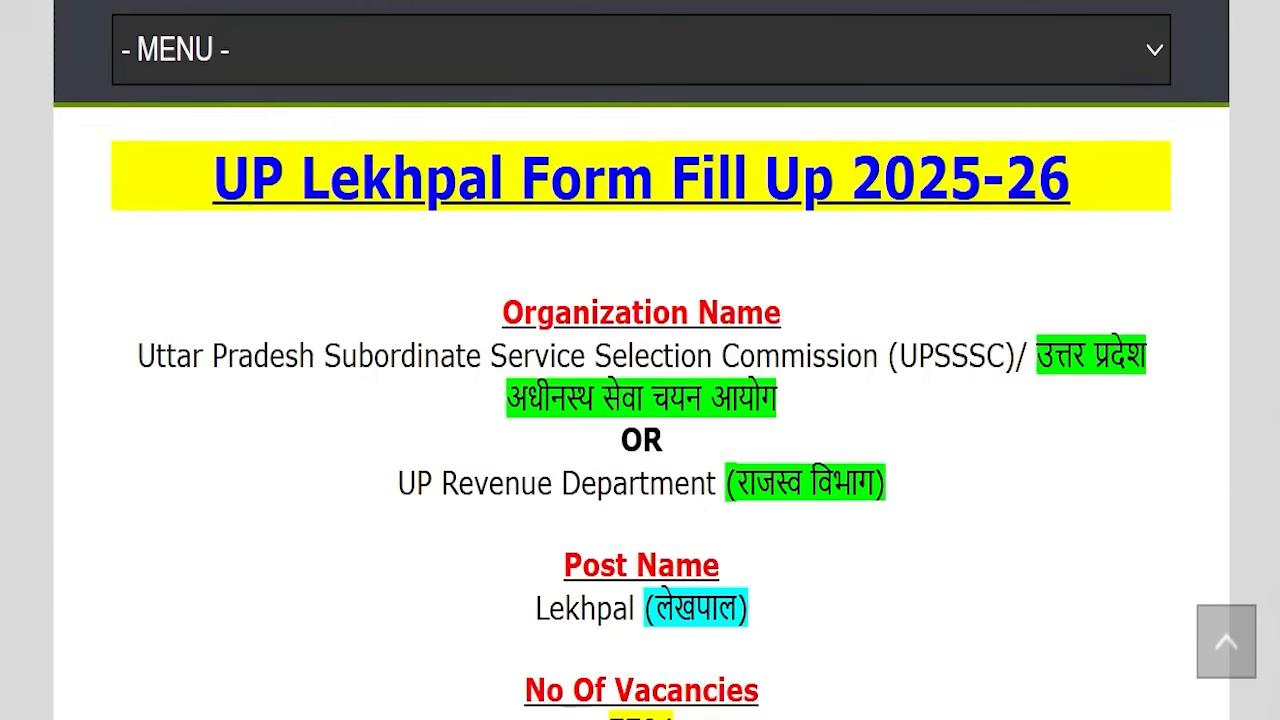
pyautogui.scroll(-4, 672, 534)
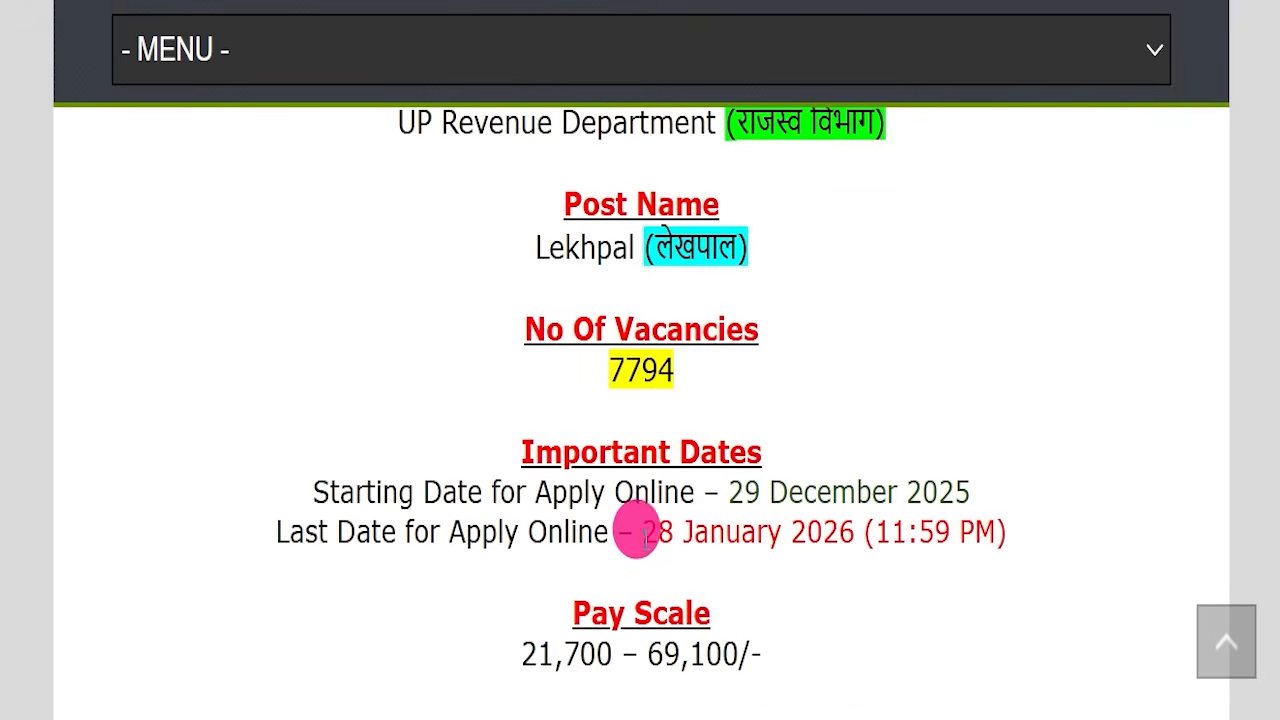
pyautogui.moveTo(633, 522); pyautogui.dragTo(1020, 528)
pyautogui.scroll(4, 817, 523)
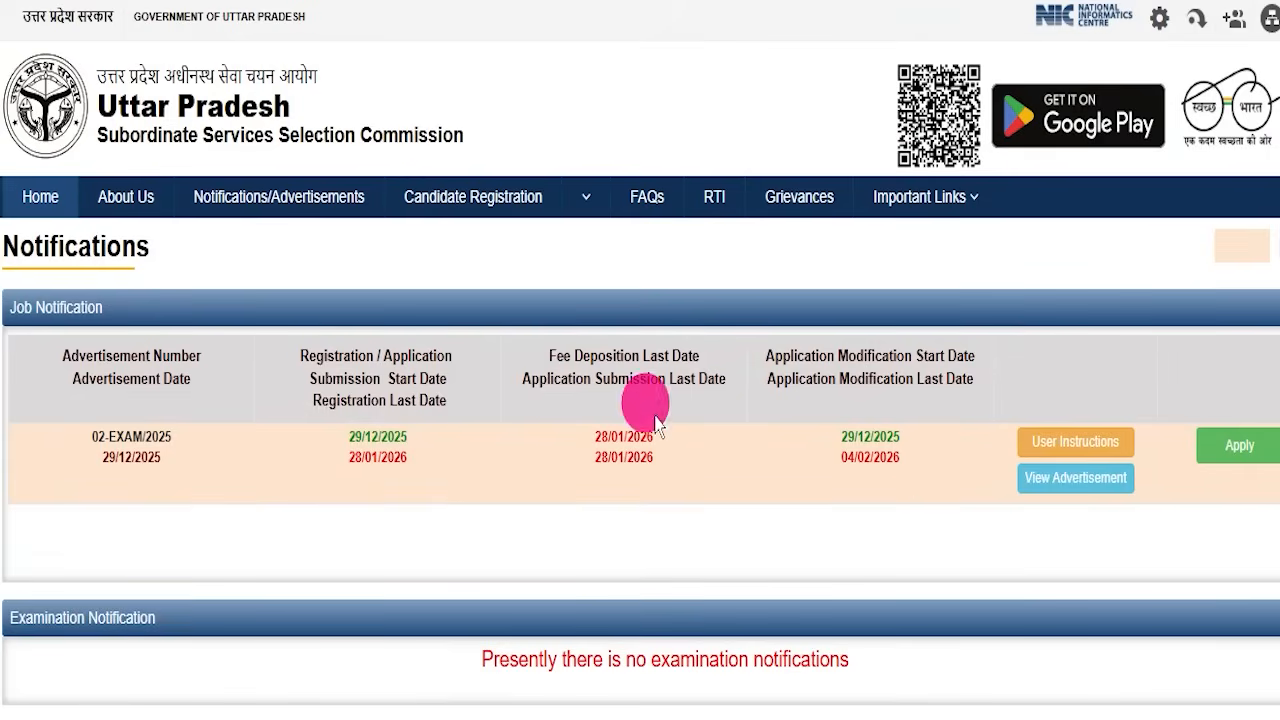
# Start the LEKHPAL application under advertisement 02-EXAM/2025 on the UPSSSC notifications page.
pyautogui.click(1226, 453)
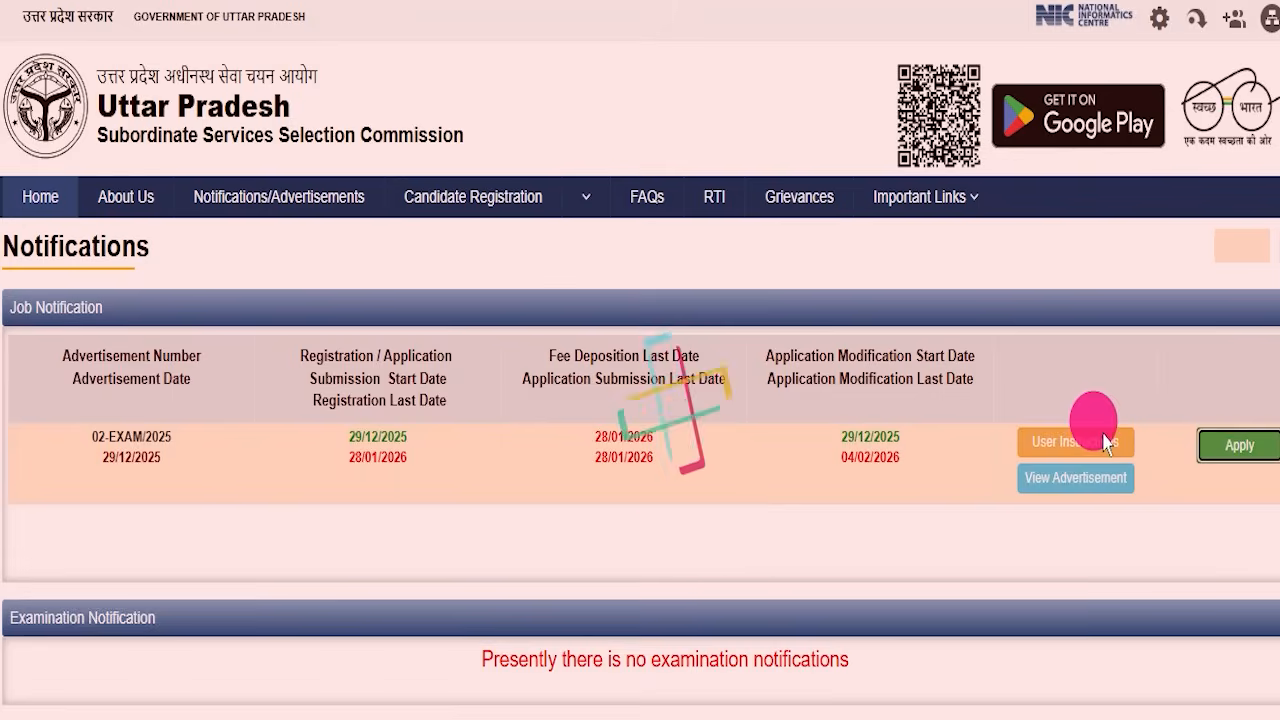
pyautogui.scroll(-5, 929, 406)
pyautogui.click(1140, 405)
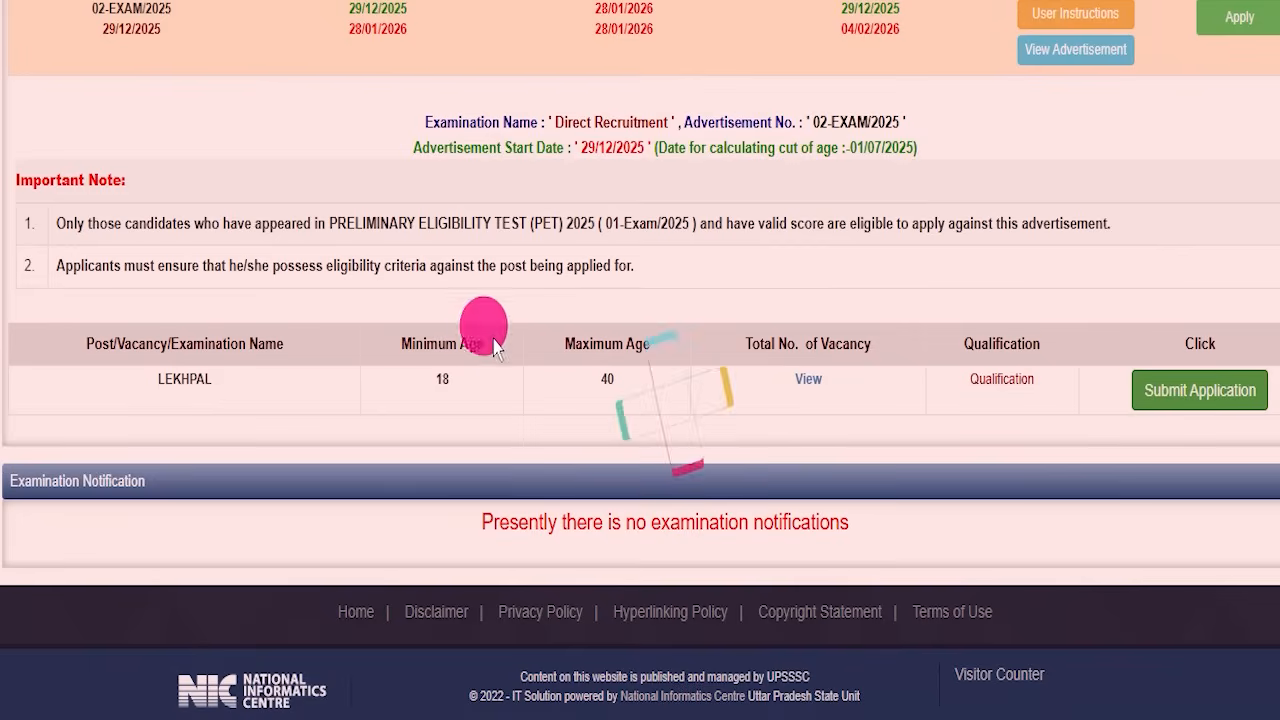
# Read through the applicant instructions and the Lekhpal main examination advertisement PDF.
pyautogui.scroll(-3, 575, 370)
pyautogui.scroll(-10, 206, 394)
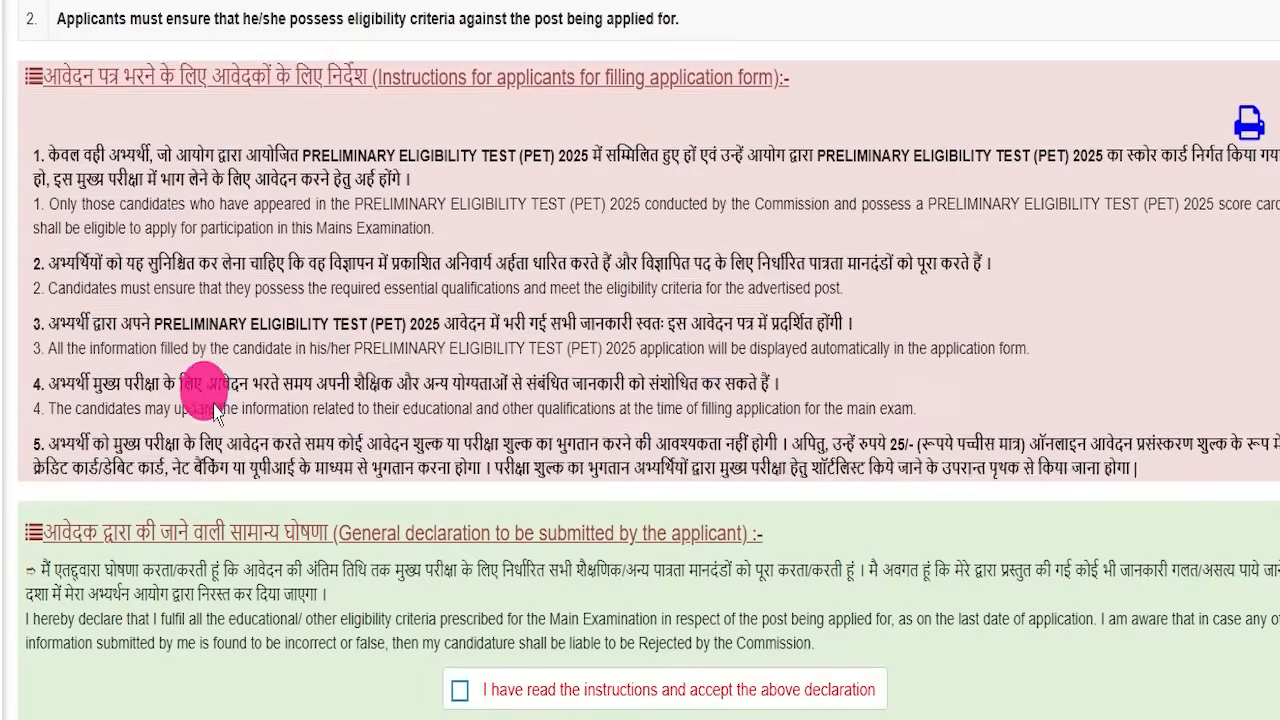
pyautogui.scroll(-5, 309, 349)
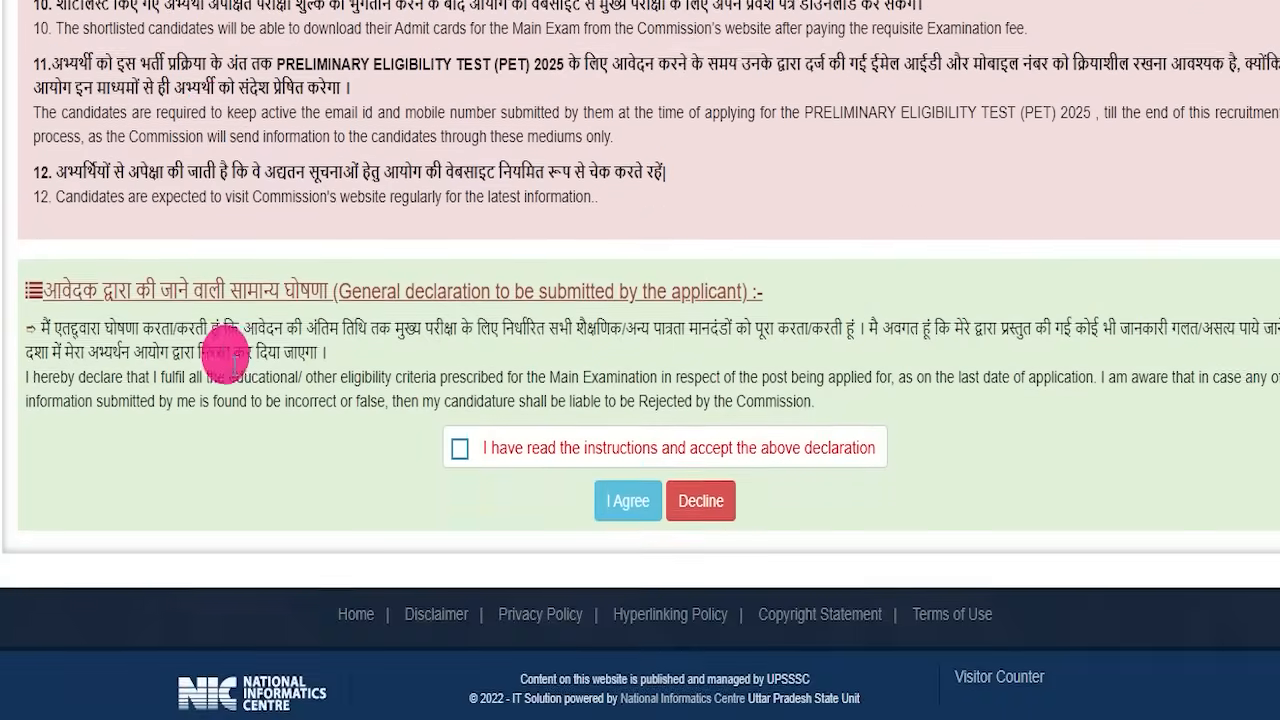
pyautogui.scroll(10, 343, 371)
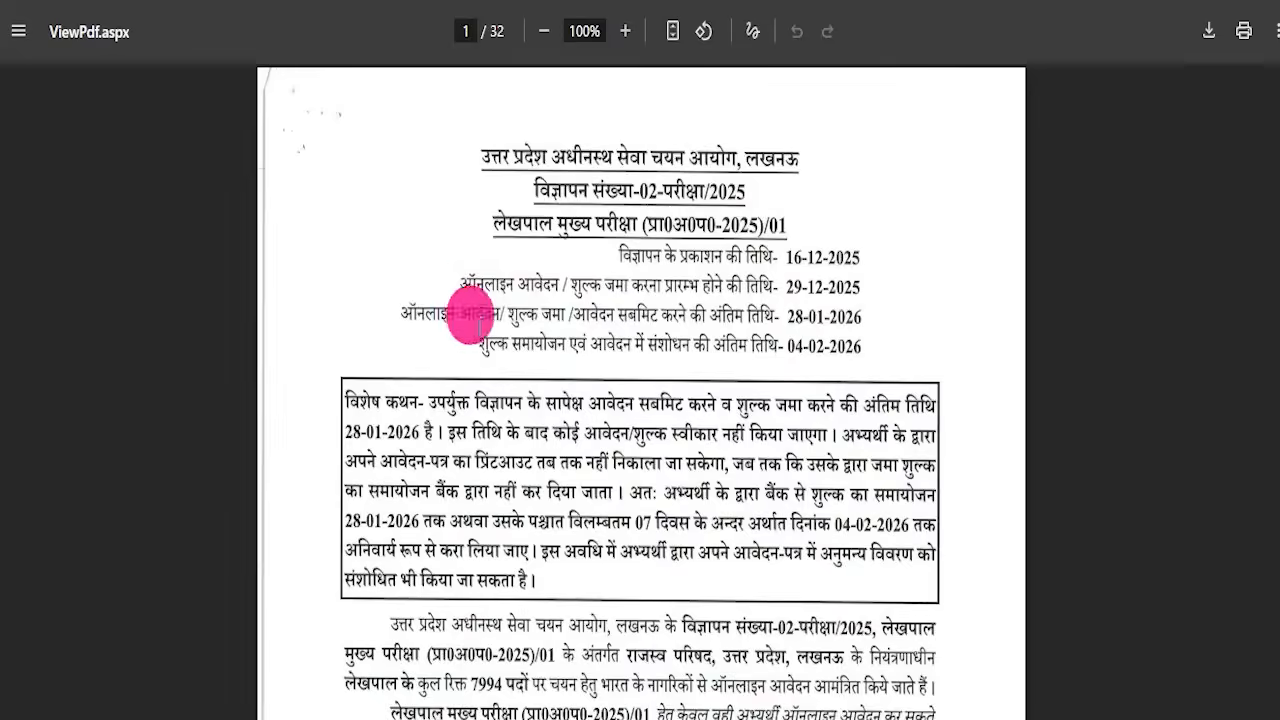
pyautogui.scroll(-20, 470, 318)
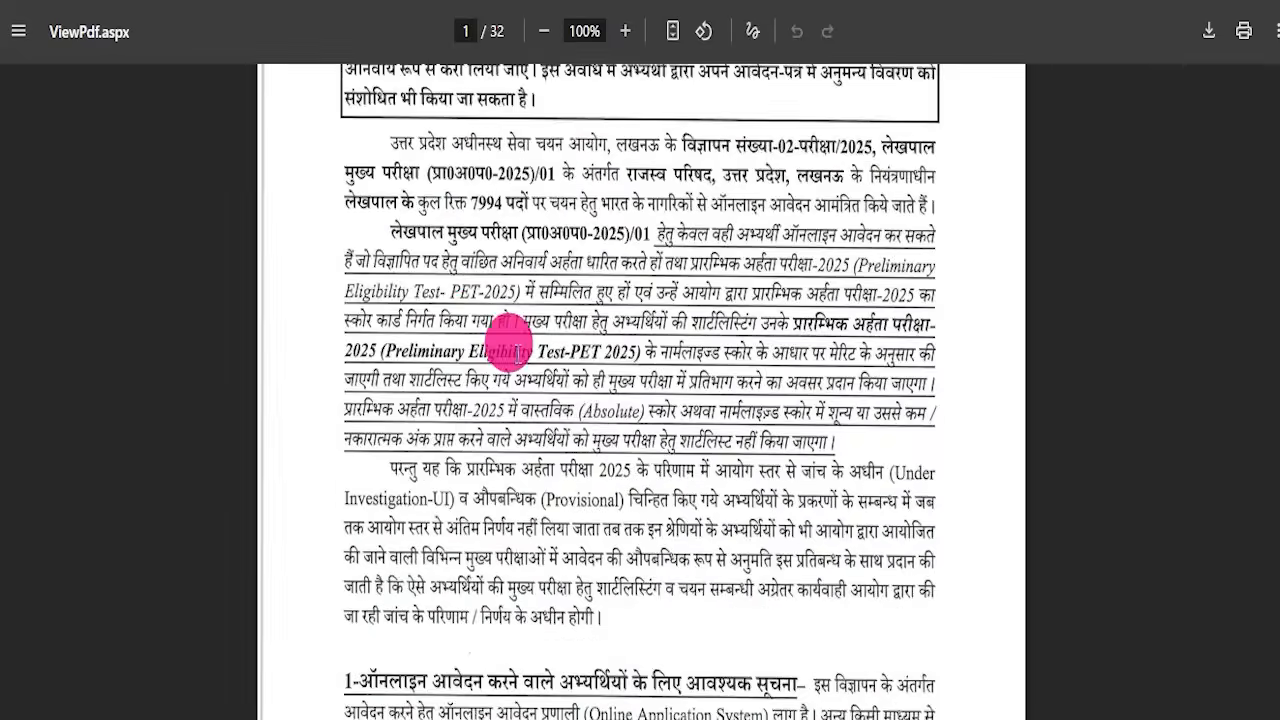
pyautogui.scroll(-5, 495, 330)
pyautogui.scroll(20, 500, 335)
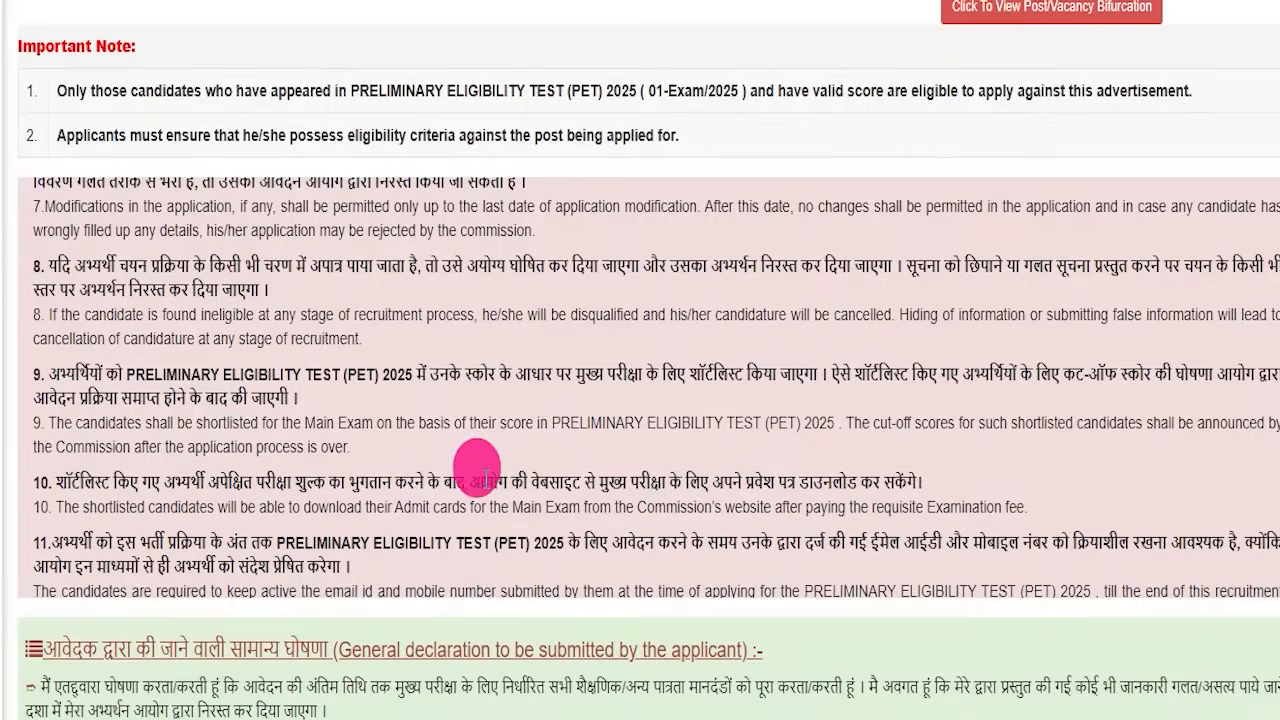
# Accept the declaration that the instructions have been read and agree to continue to applicant authentication with PET.
pyautogui.scroll(-5, 375, 462)
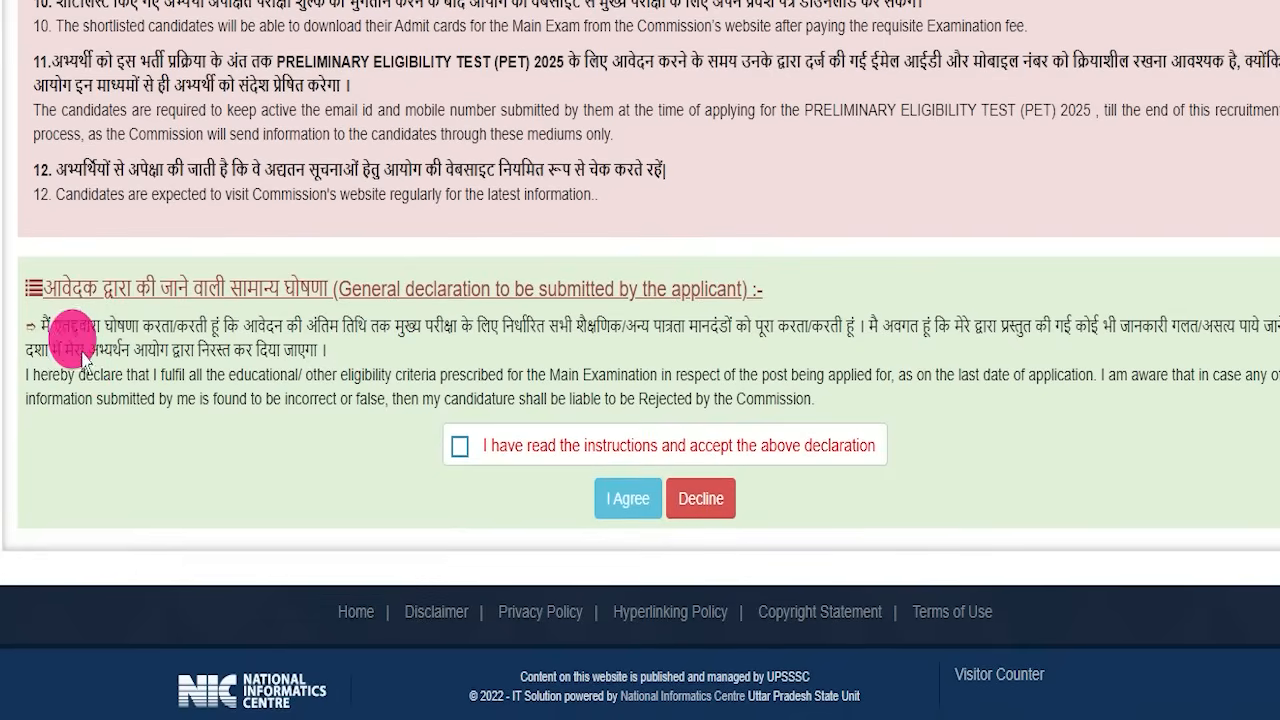
pyautogui.click(459, 445)
pyautogui.click(636, 505)
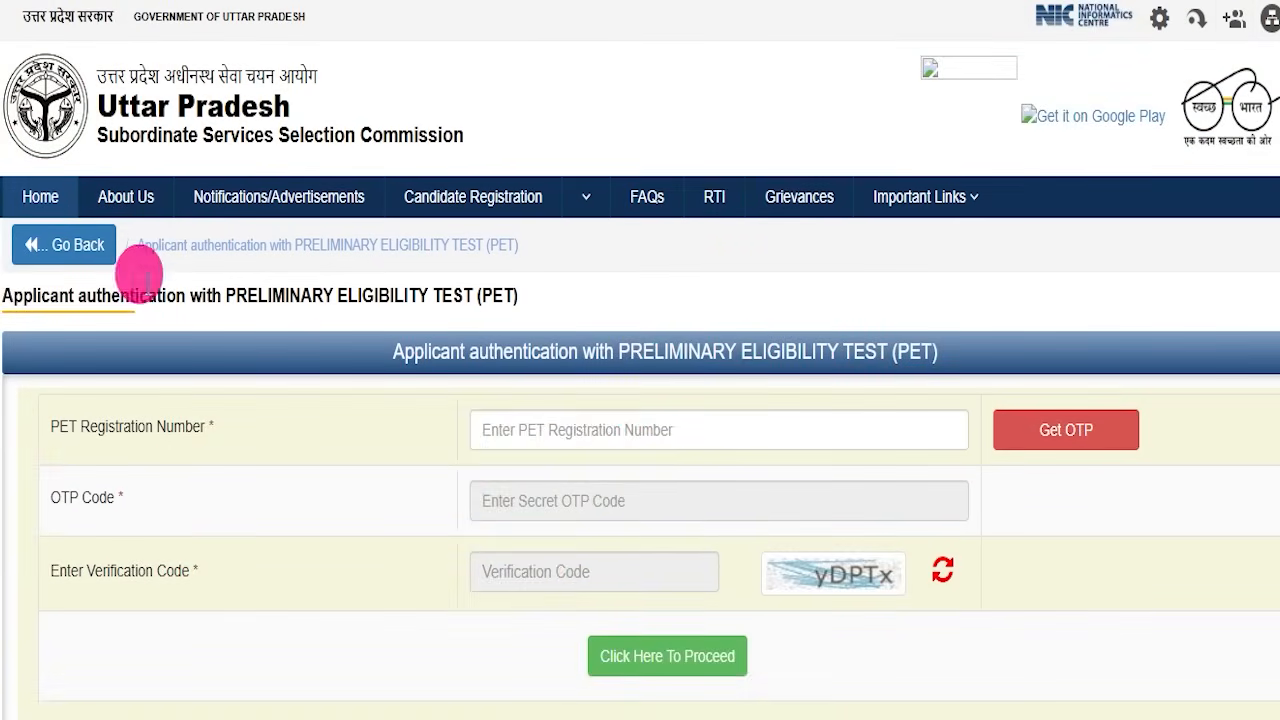
# Go back from the PET authentication page and review the details required to complete the application.
pyautogui.click(48, 245)
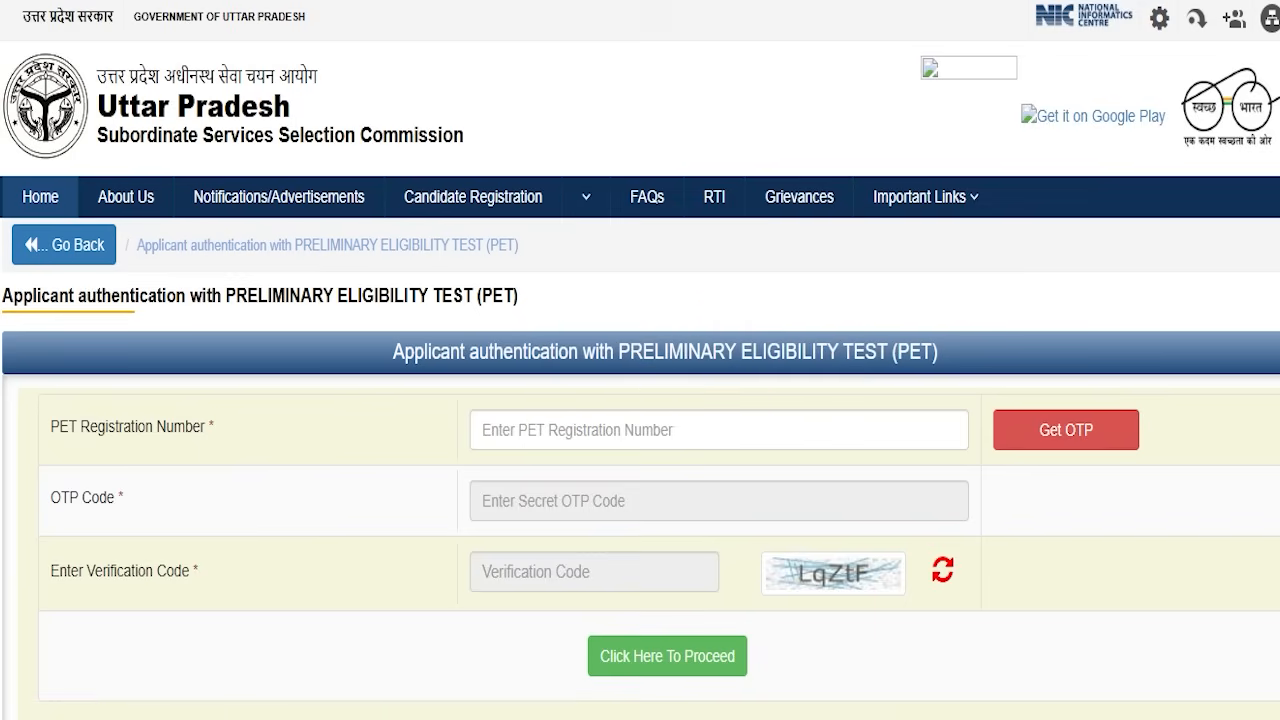
pyautogui.click(570, 1)
pyautogui.scroll(-3, 457, 337)
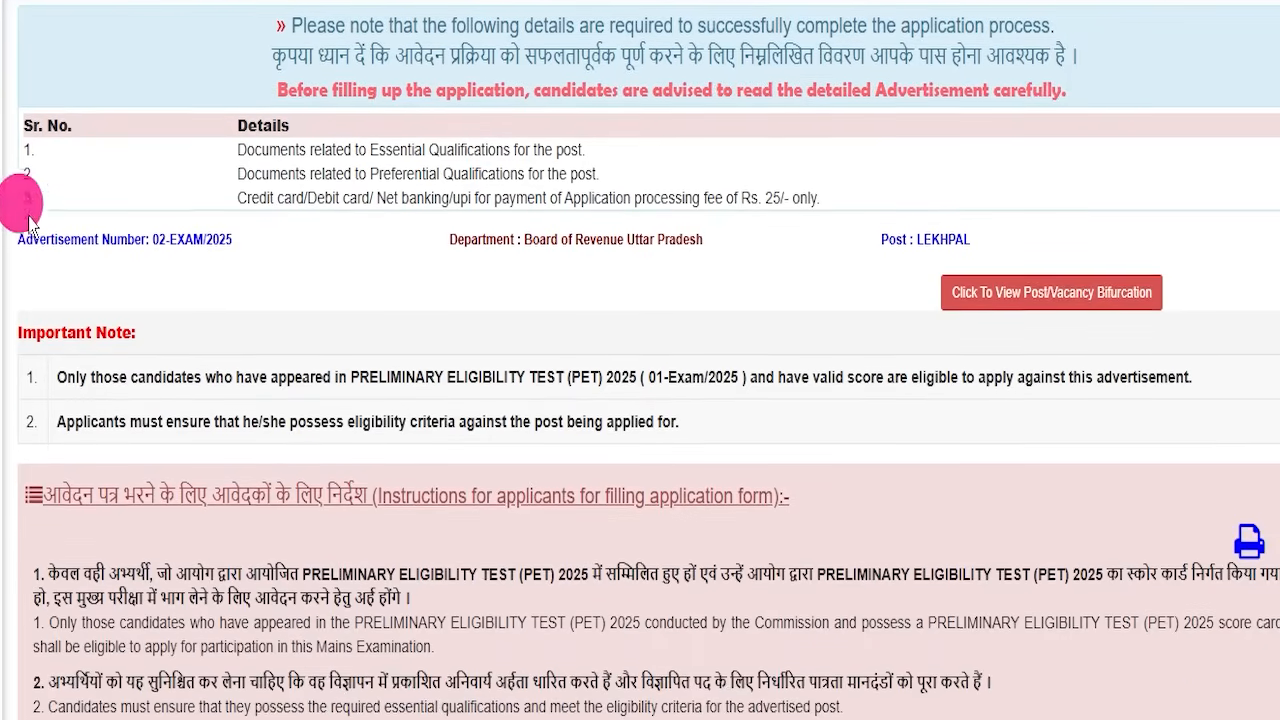
pyautogui.scroll(4, 125, 288)
pyautogui.click(71, 240)
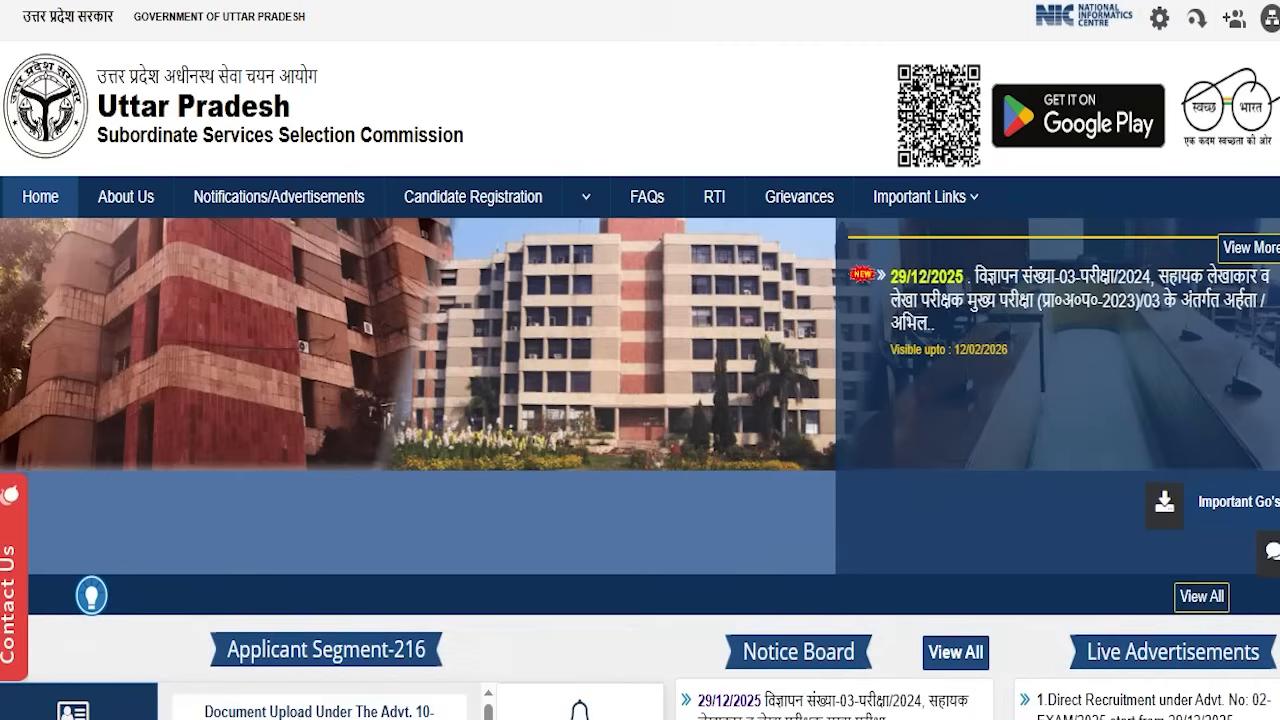
# Look over the UPSSSC home page sections and browse its banner slides.
pyautogui.moveTo(630, 390)
pyautogui.scroll(-8, 630, 390)
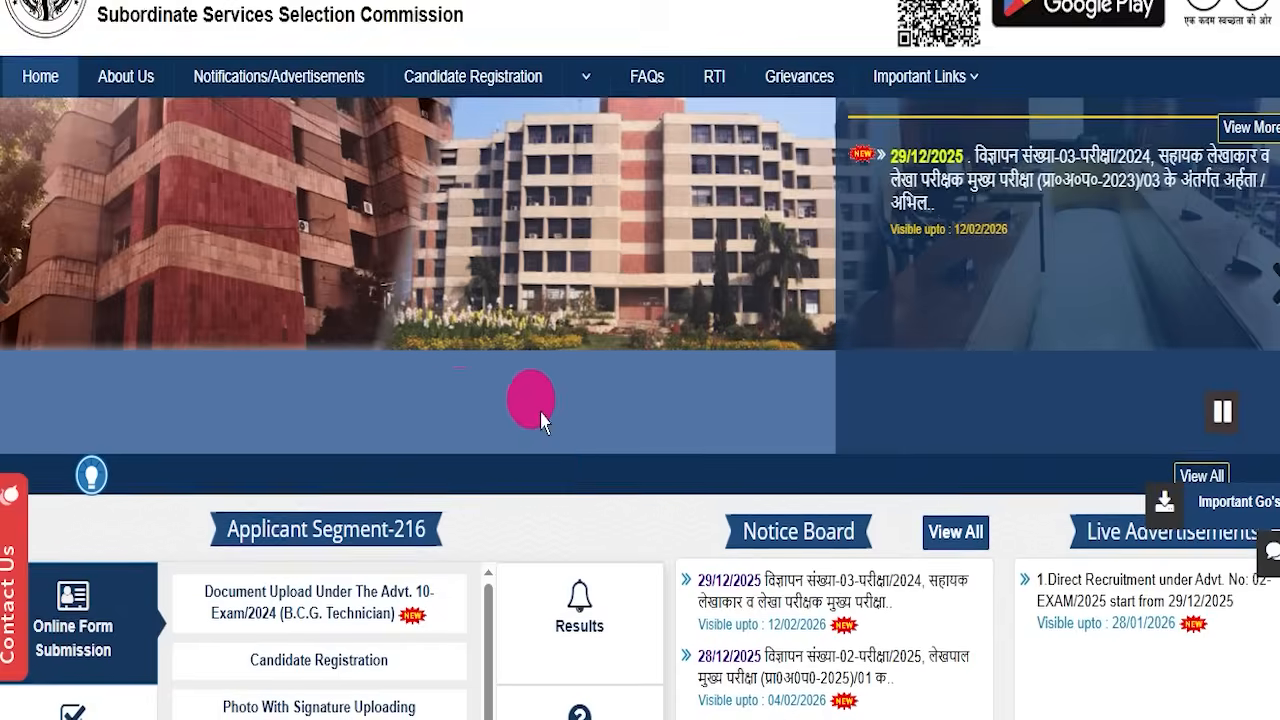
pyautogui.scroll(4, 651, 420)
pyautogui.scroll(5, 660, 430)
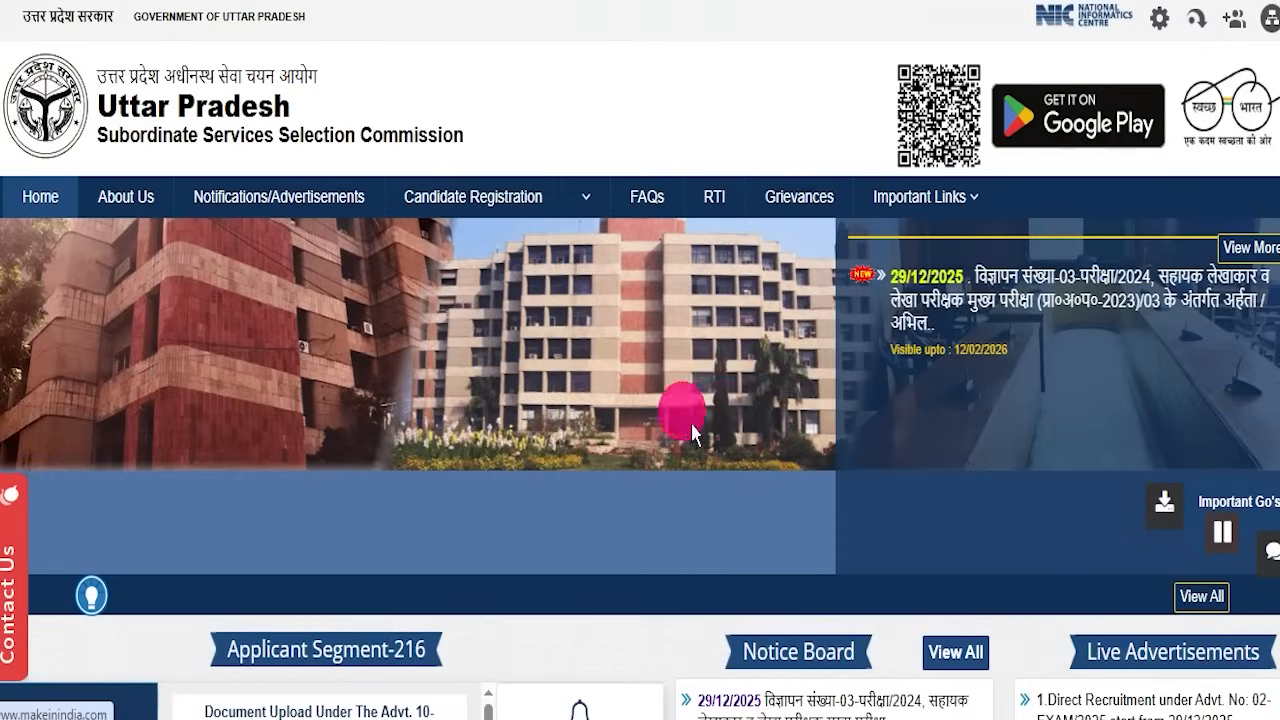
pyautogui.click(1274, 424)
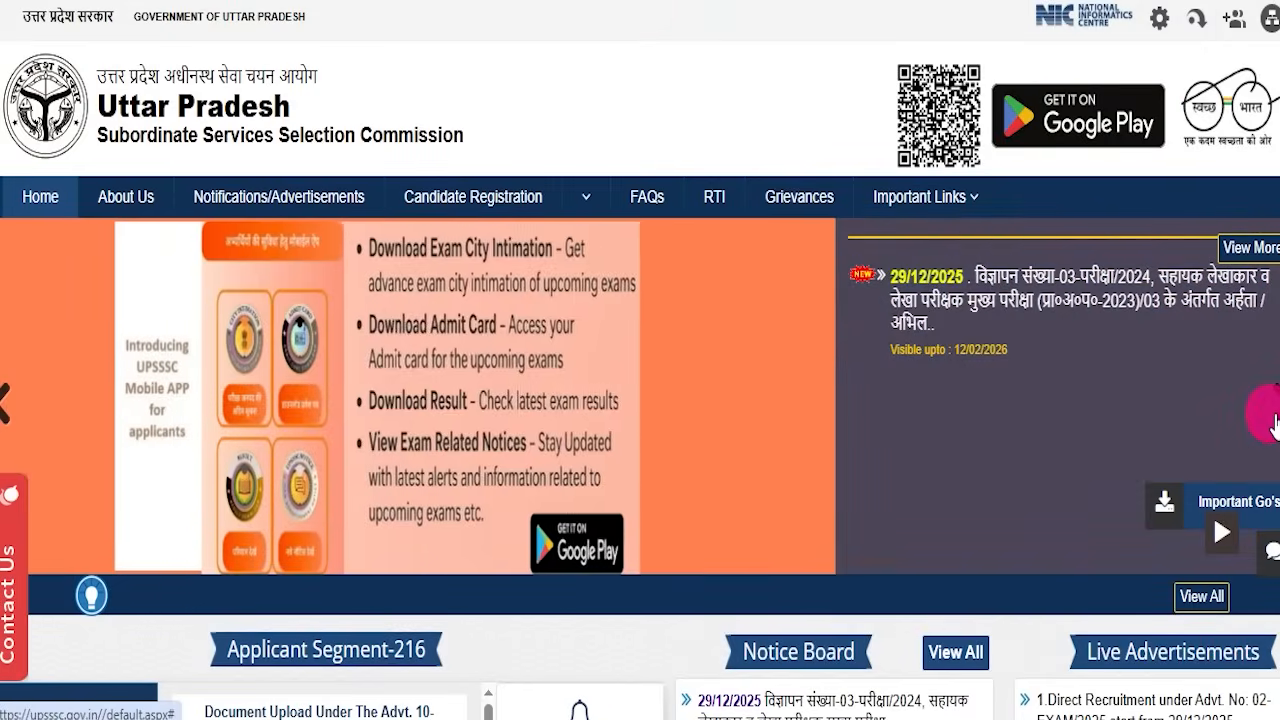
pyautogui.click(1275, 425)
pyautogui.click(1274, 424)
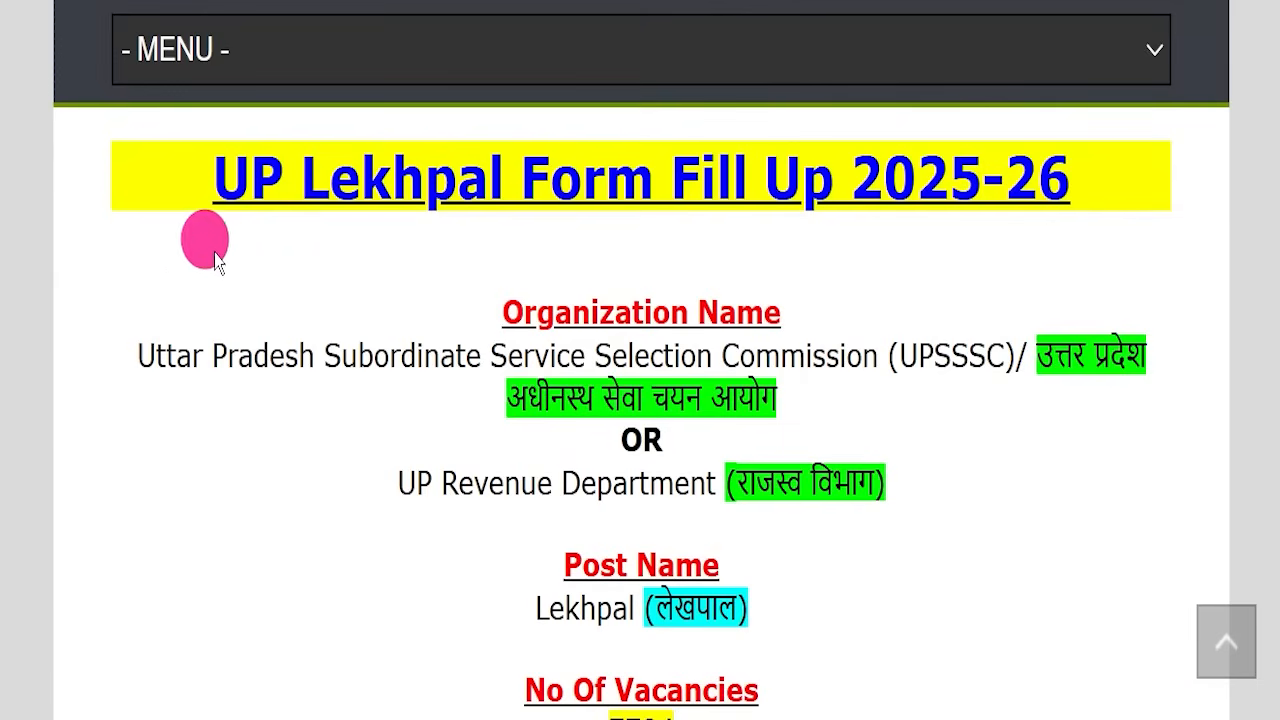
# Review the heading and introduction of the UP Lekhpal Recruitment 2026 article on IndSarkariNaukri.
pyautogui.moveTo(137, 157); pyautogui.dragTo(1080, 177)
pyautogui.click(1030, 245)
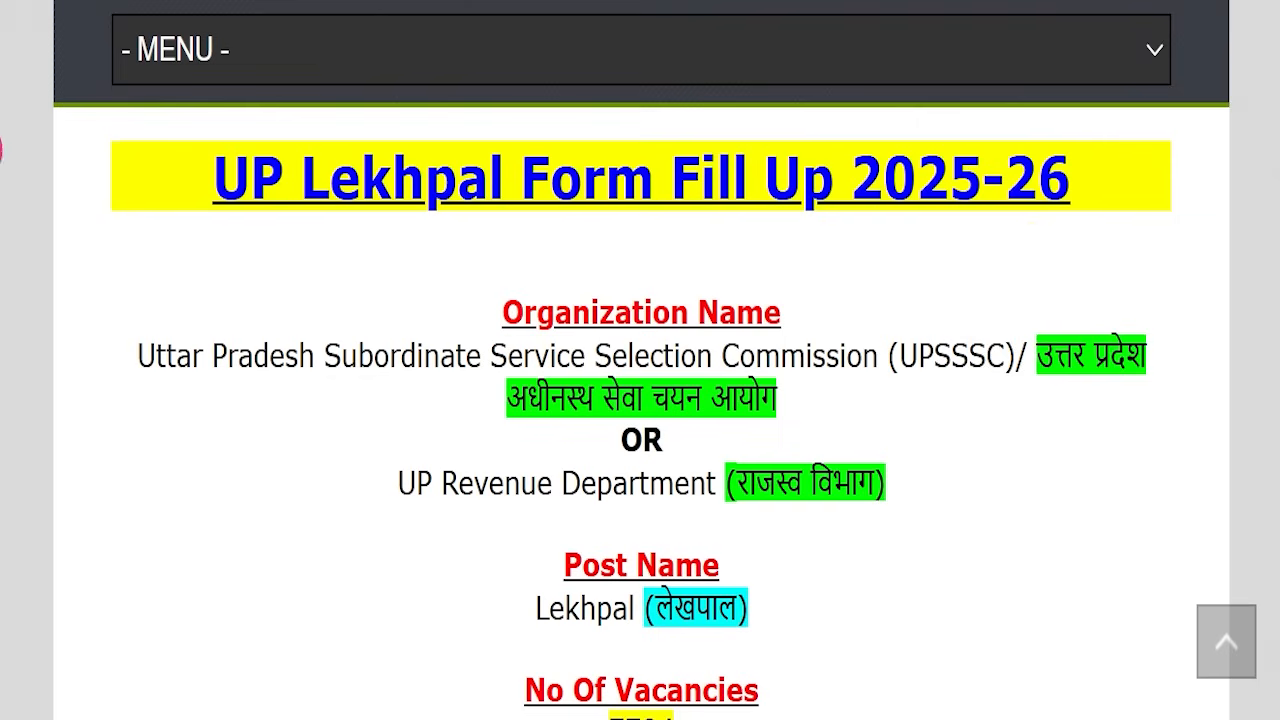
pyautogui.scroll(9, 478, 278)
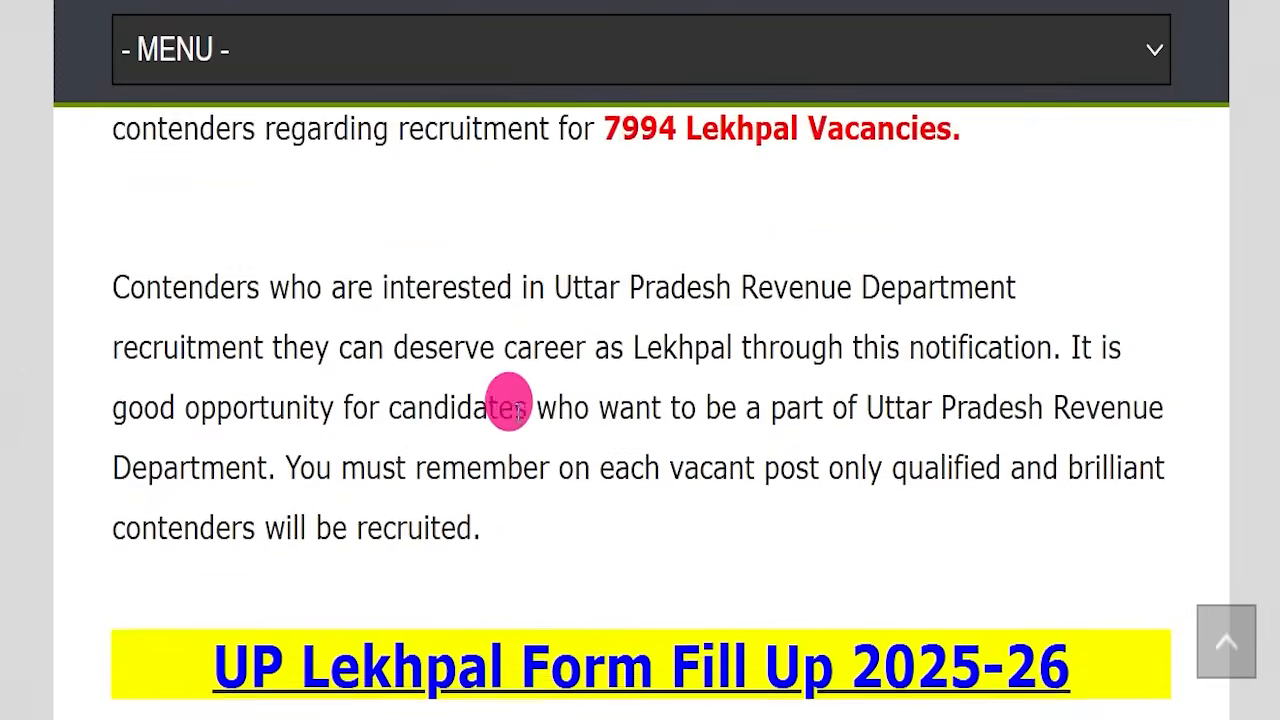
pyautogui.scroll(5, 520, 407)
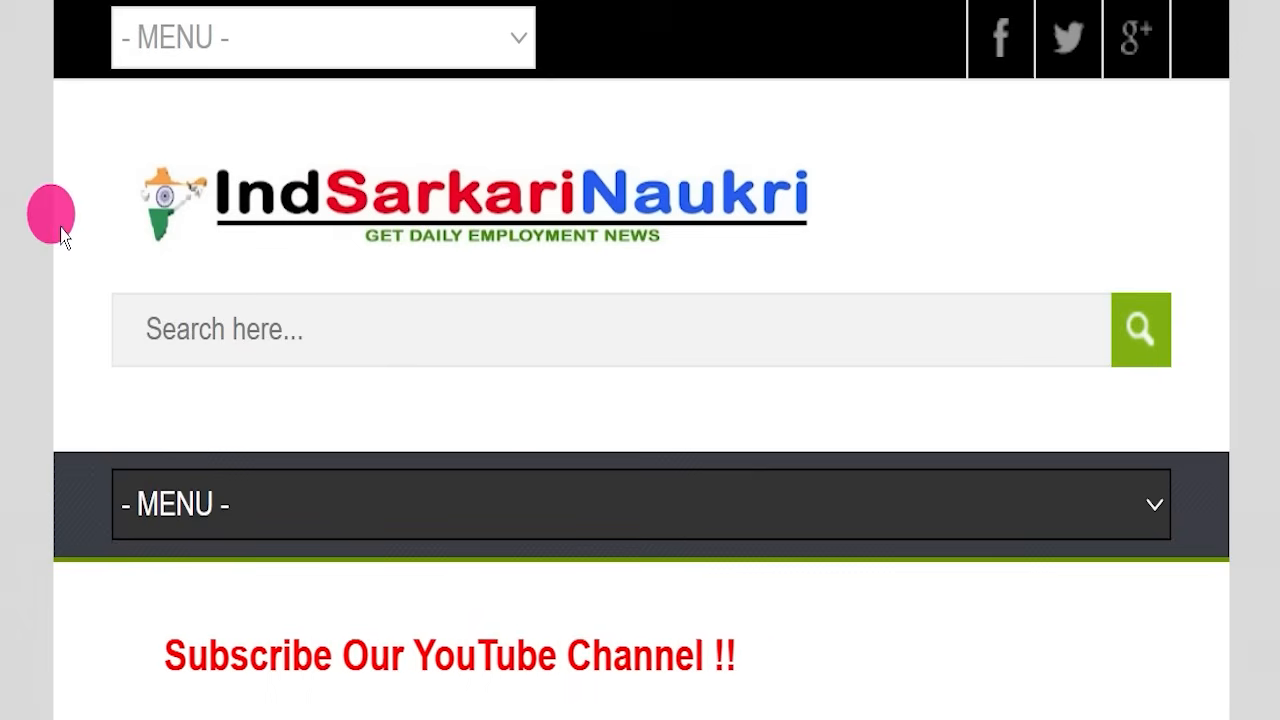
pyautogui.scroll(-8, 651, 331)
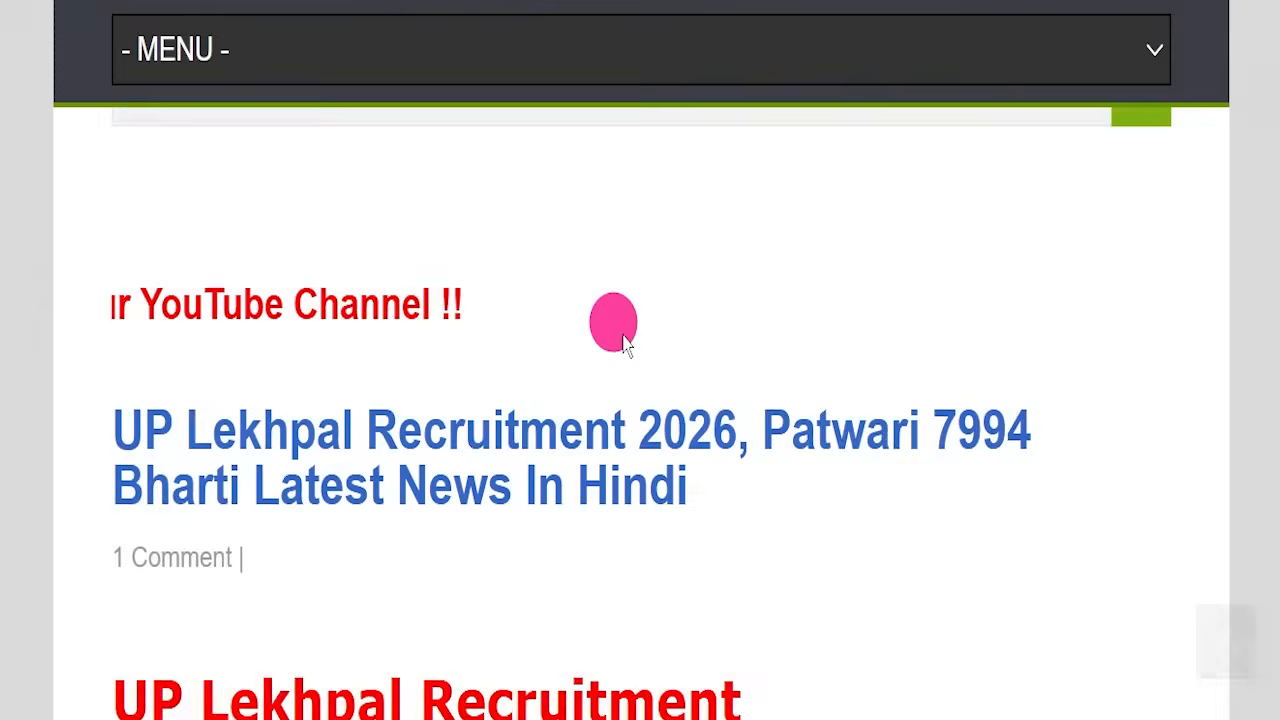
pyautogui.scroll(-7, 568, 335)
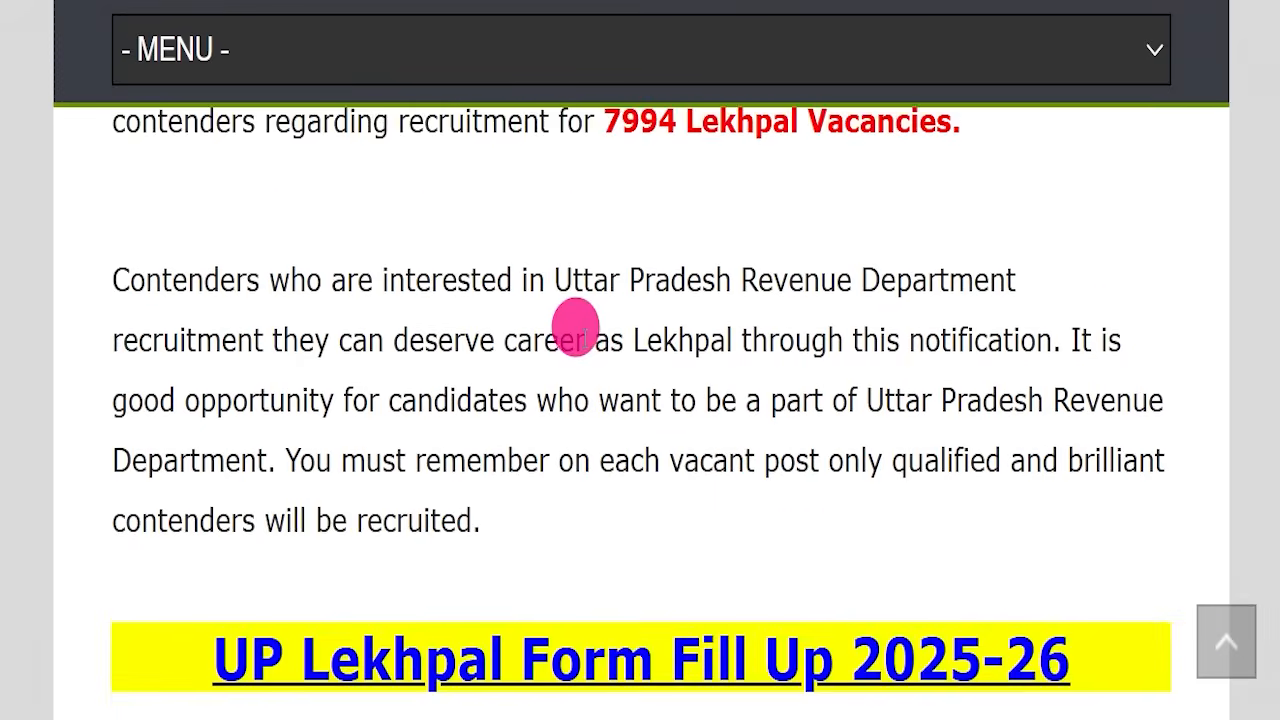
pyautogui.scroll(-1, 585, 345)
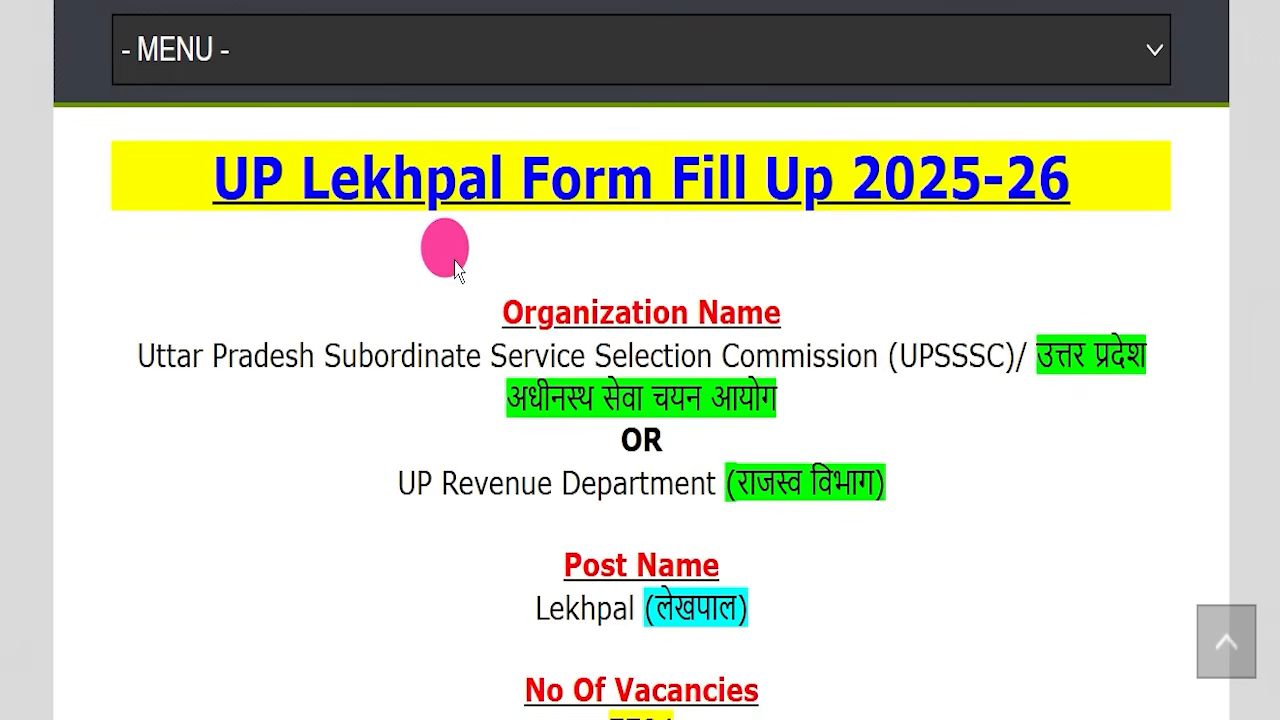
# Highlight the recruiting commission and the Revenue Department under Organization Name in the article.
pyautogui.moveTo(120, 171); pyautogui.dragTo(1040, 195)
pyautogui.moveTo(120, 350); pyautogui.dragTo(868, 348)
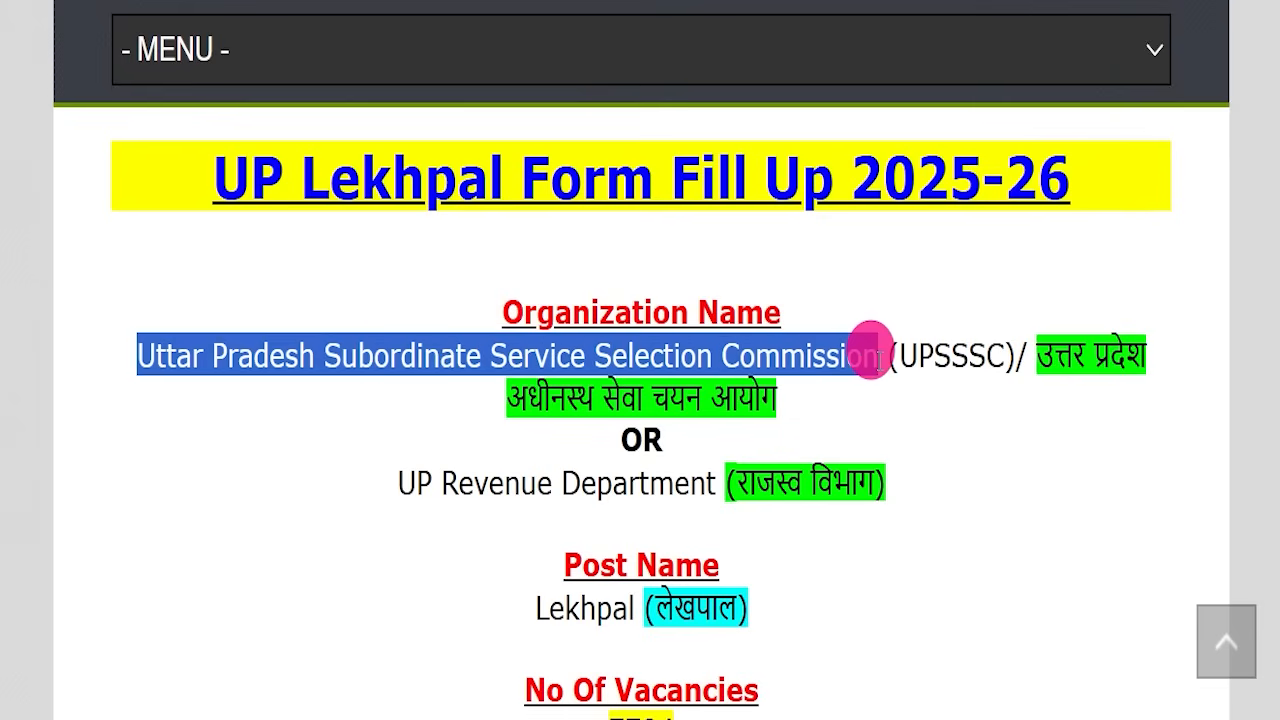
pyautogui.moveTo(400, 478); pyautogui.dragTo(848, 460)
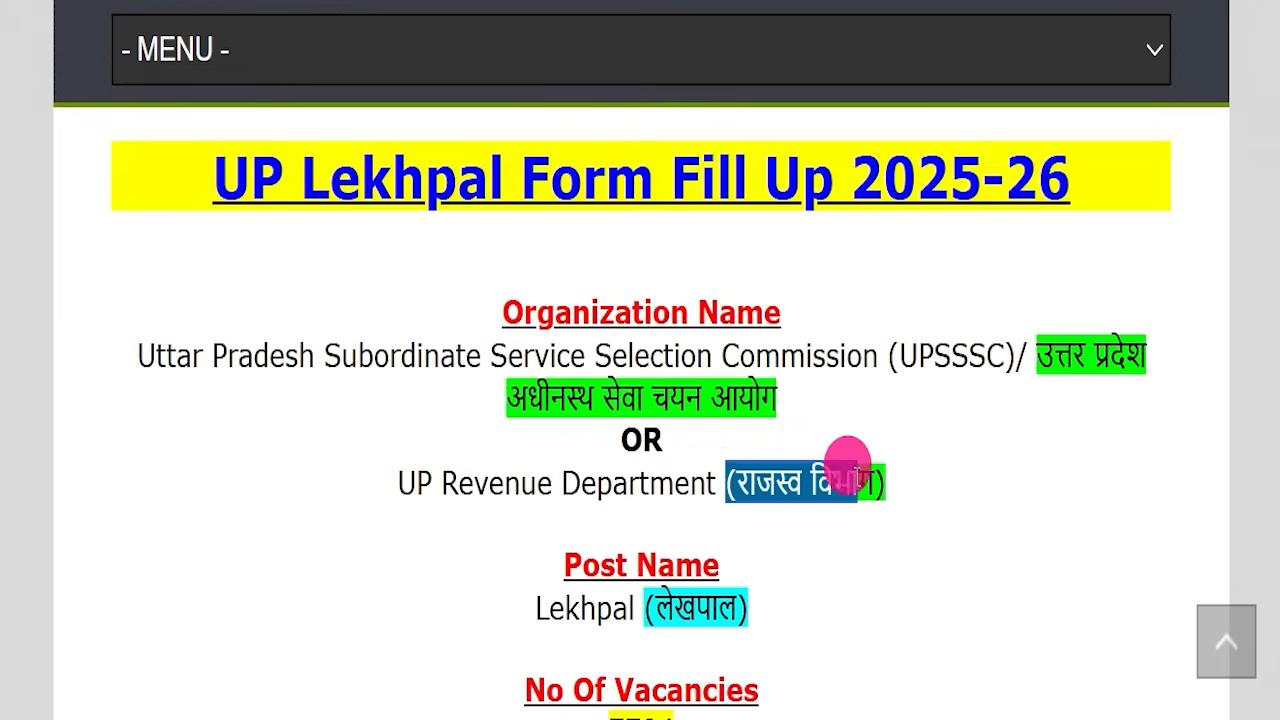
pyautogui.click(471, 594)
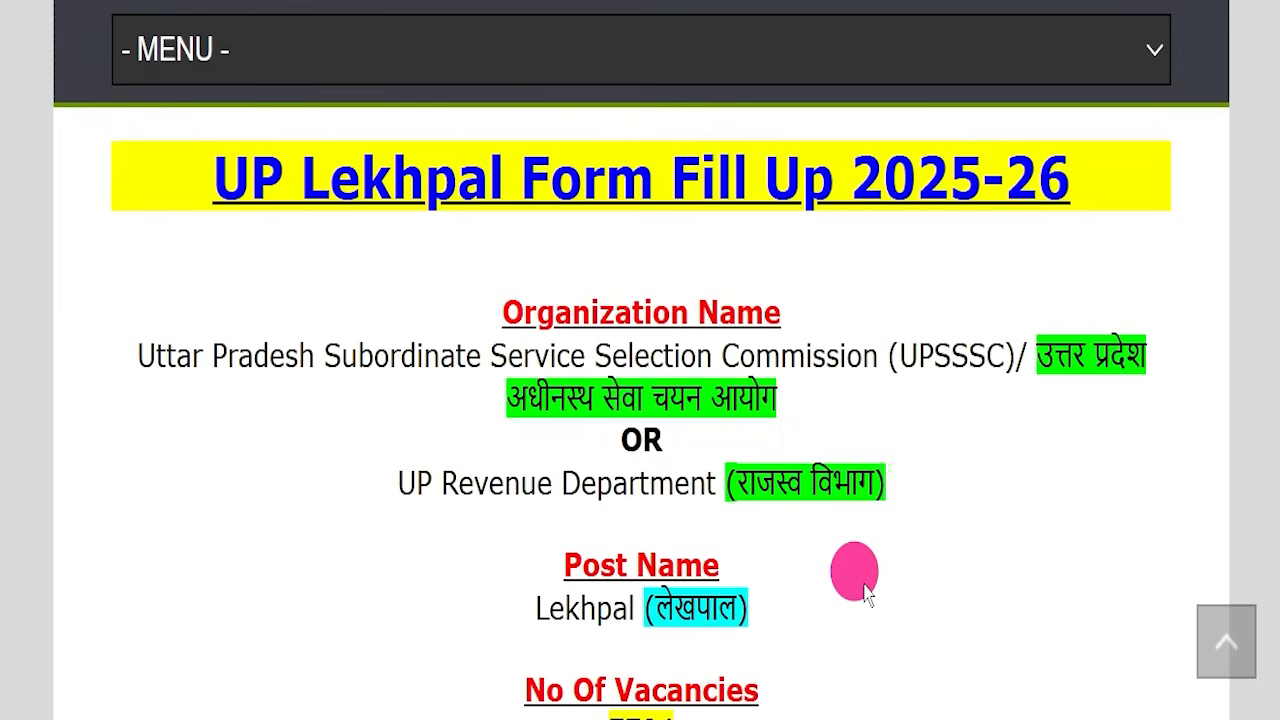
# Highlight the number of vacancies and the last date to apply online in the article.
pyautogui.scroll(-3, 851, 580)
pyautogui.moveTo(530, 386); pyautogui.dragTo(780, 367)
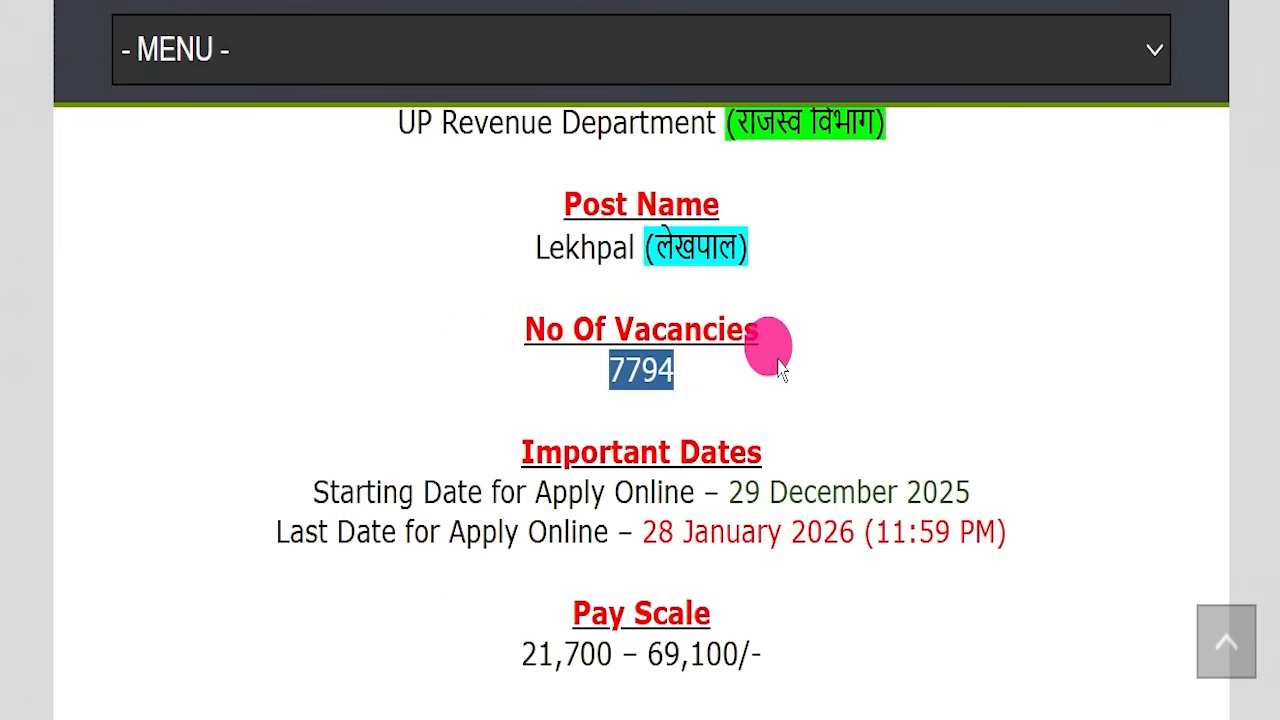
pyautogui.scroll(-1, 818, 366)
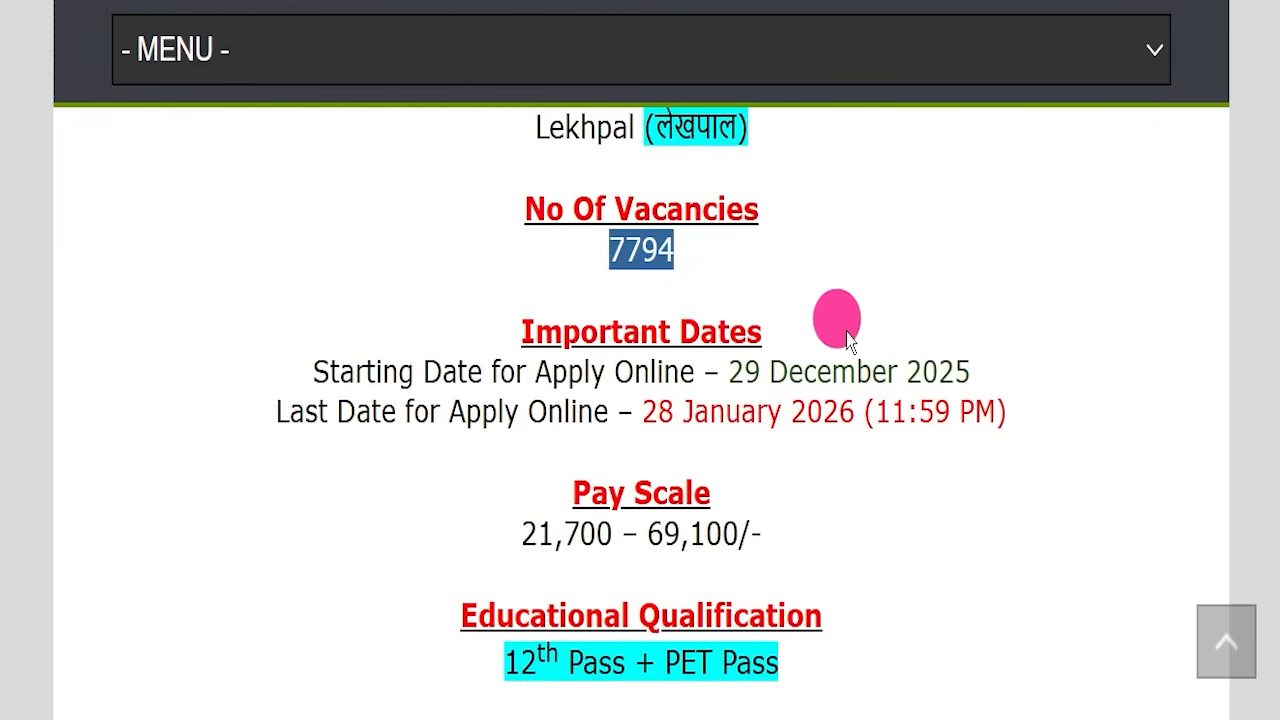
pyautogui.scroll(-1, 847, 340)
pyautogui.moveTo(638, 278); pyautogui.dragTo(972, 278)
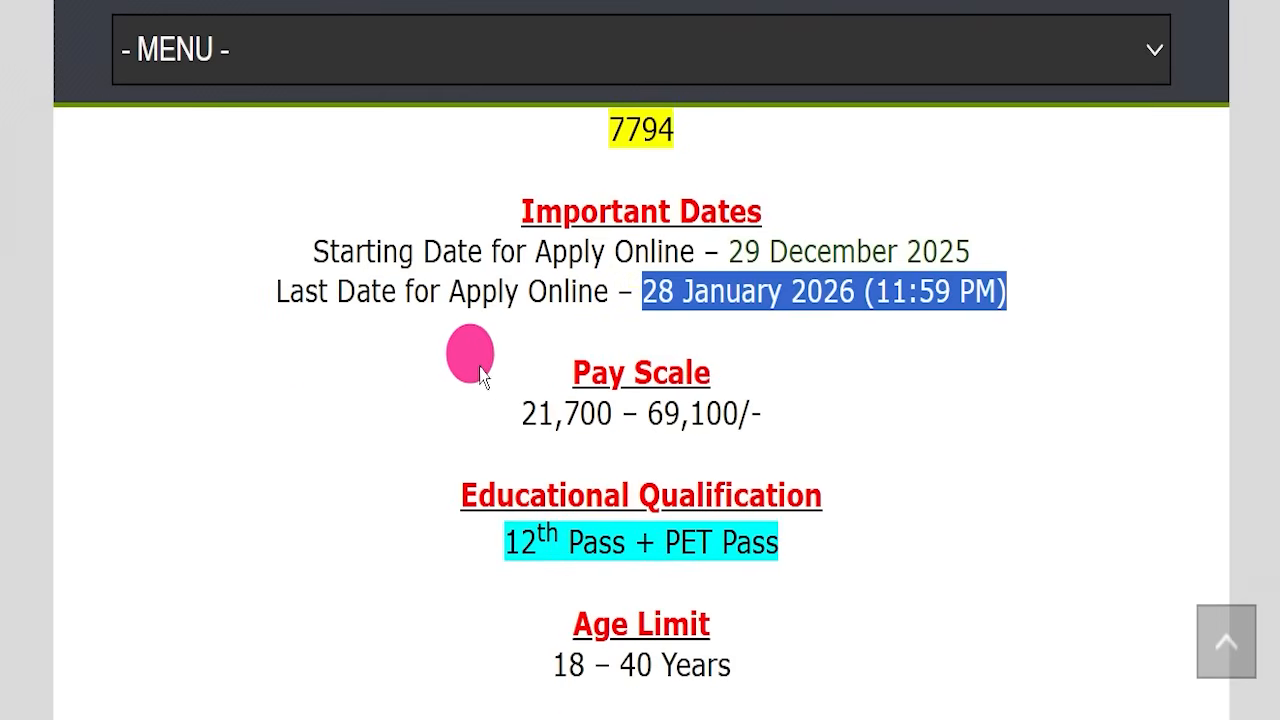
# Highlight the pay scale and the educational qualification for the Lekhpal post.
pyautogui.click(452, 430)
pyautogui.moveTo(452, 430); pyautogui.dragTo(740, 415)
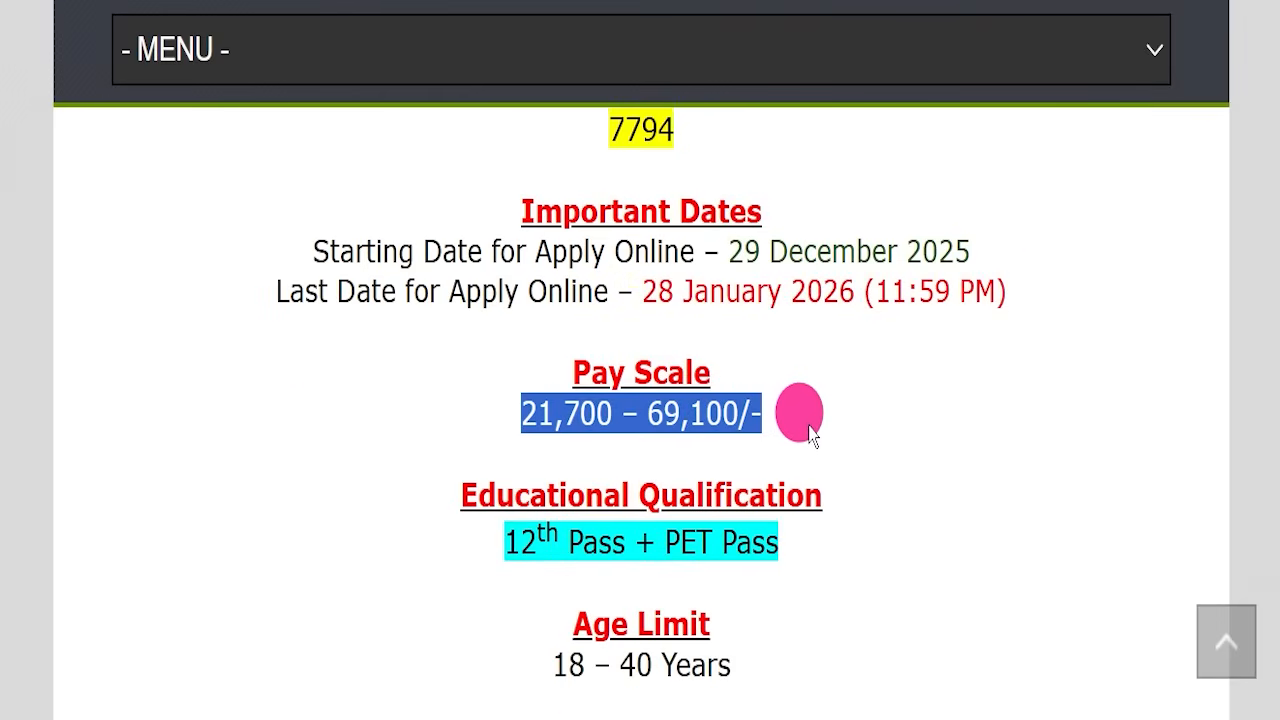
pyautogui.scroll(-1, 806, 410)
pyautogui.moveTo(408, 405); pyautogui.dragTo(808, 438)
# Highlight the age limit and the application fee for all category candidates.
pyautogui.scroll(-2, 650, 340)
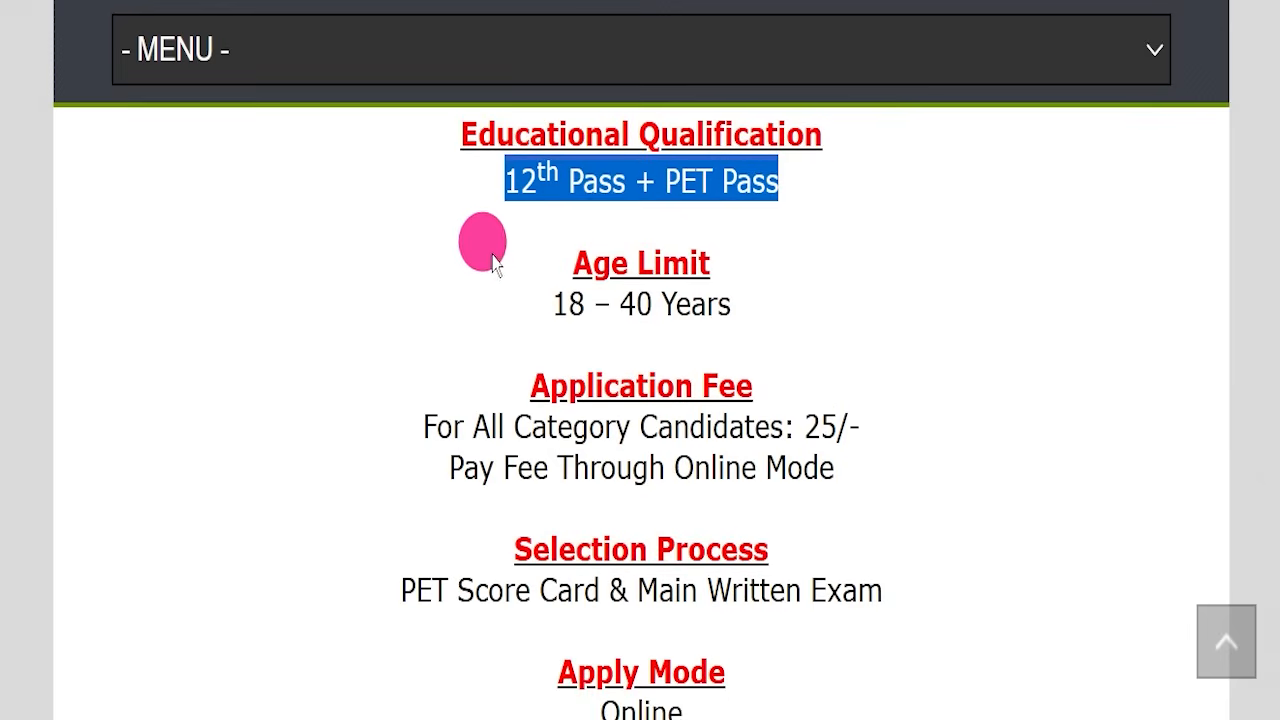
pyautogui.moveTo(420, 305); pyautogui.dragTo(803, 316)
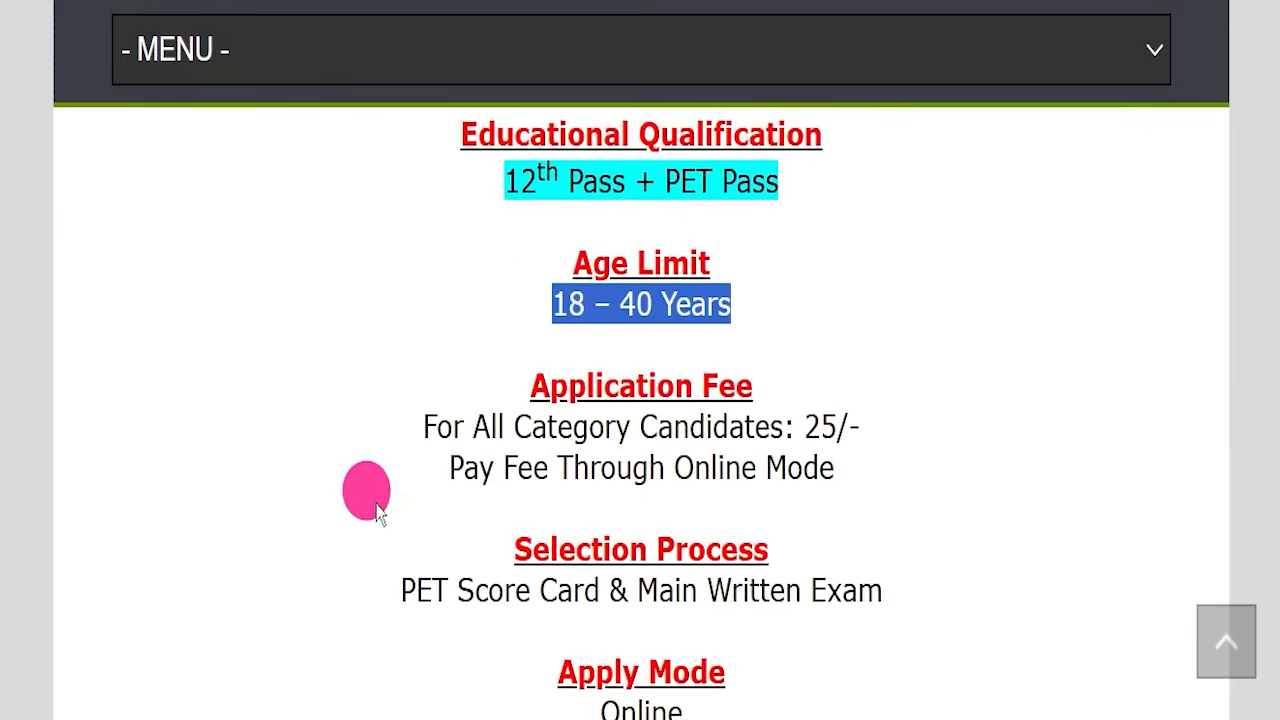
pyautogui.moveTo(378, 415); pyautogui.dragTo(877, 444)
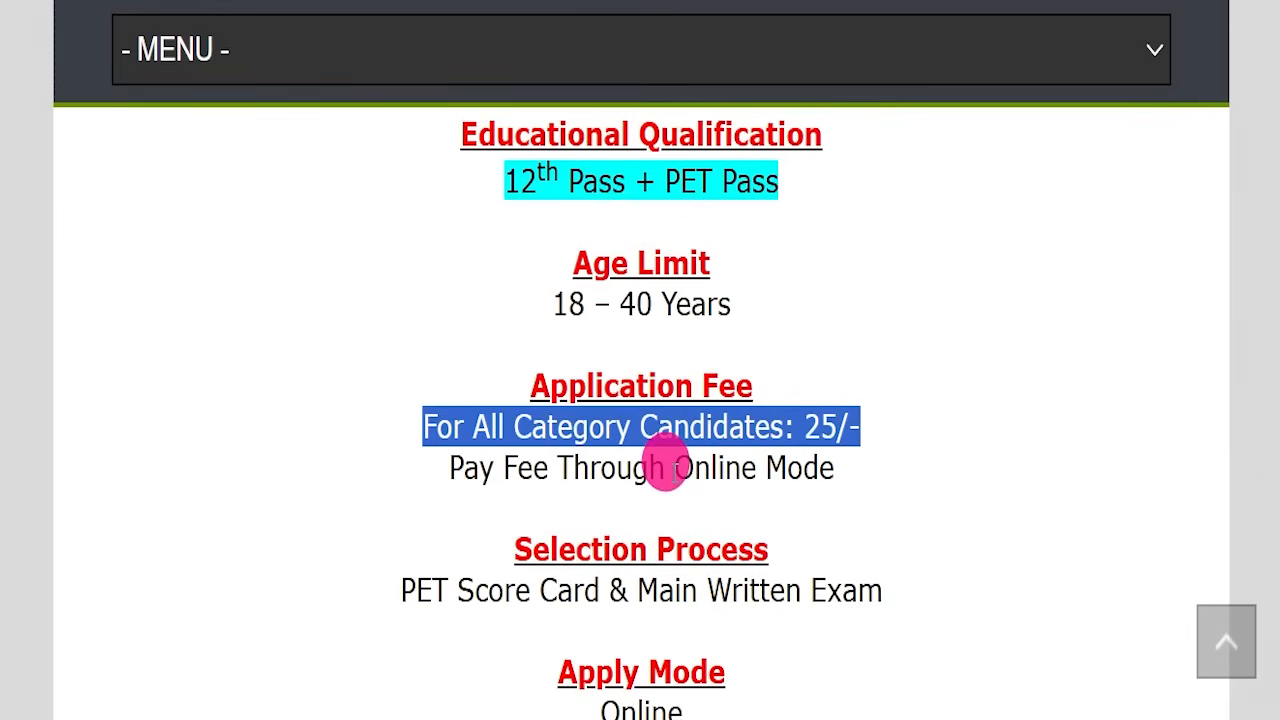
# Highlight the online fee payment note and the selection process in the article.
pyautogui.moveTo(672, 470); pyautogui.dragTo(820, 455)
pyautogui.scroll(-1, 848, 475)
pyautogui.moveTo(370, 465); pyautogui.dragTo(840, 464)
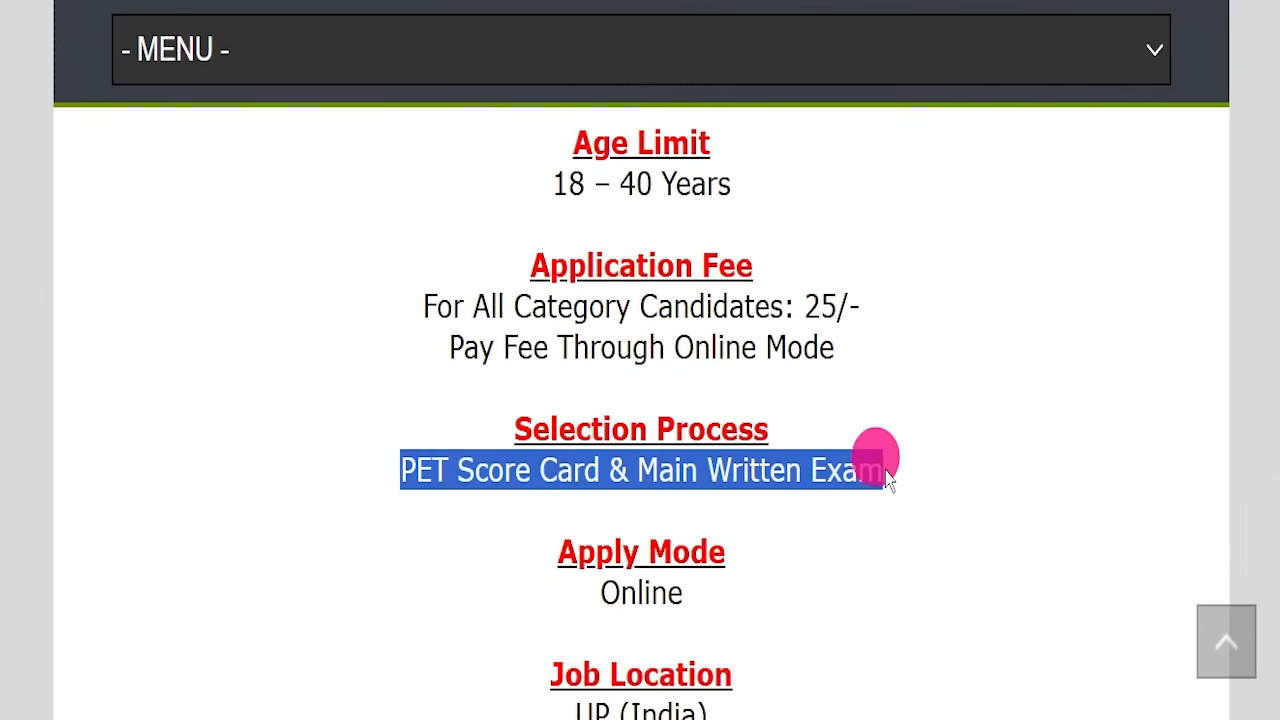
# Highlight the apply mode and the job location in the article.
pyautogui.scroll(-2, 986, 409)
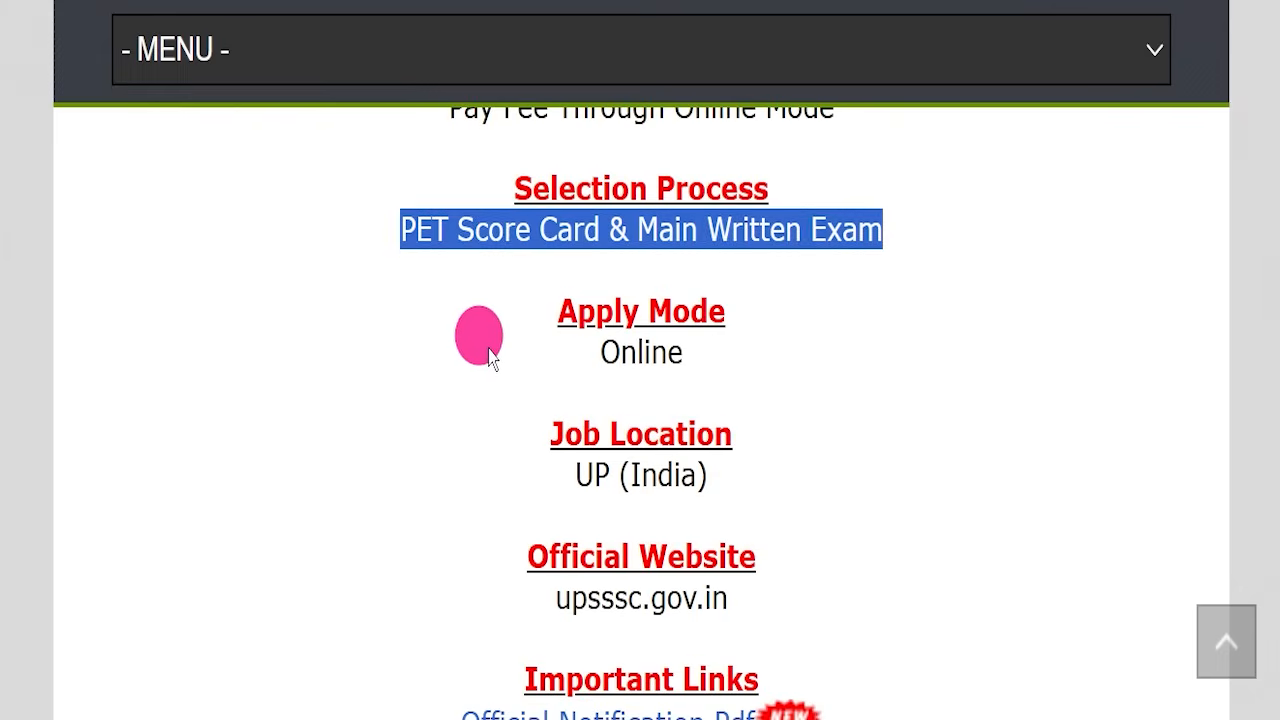
pyautogui.moveTo(489, 349); pyautogui.dragTo(763, 355)
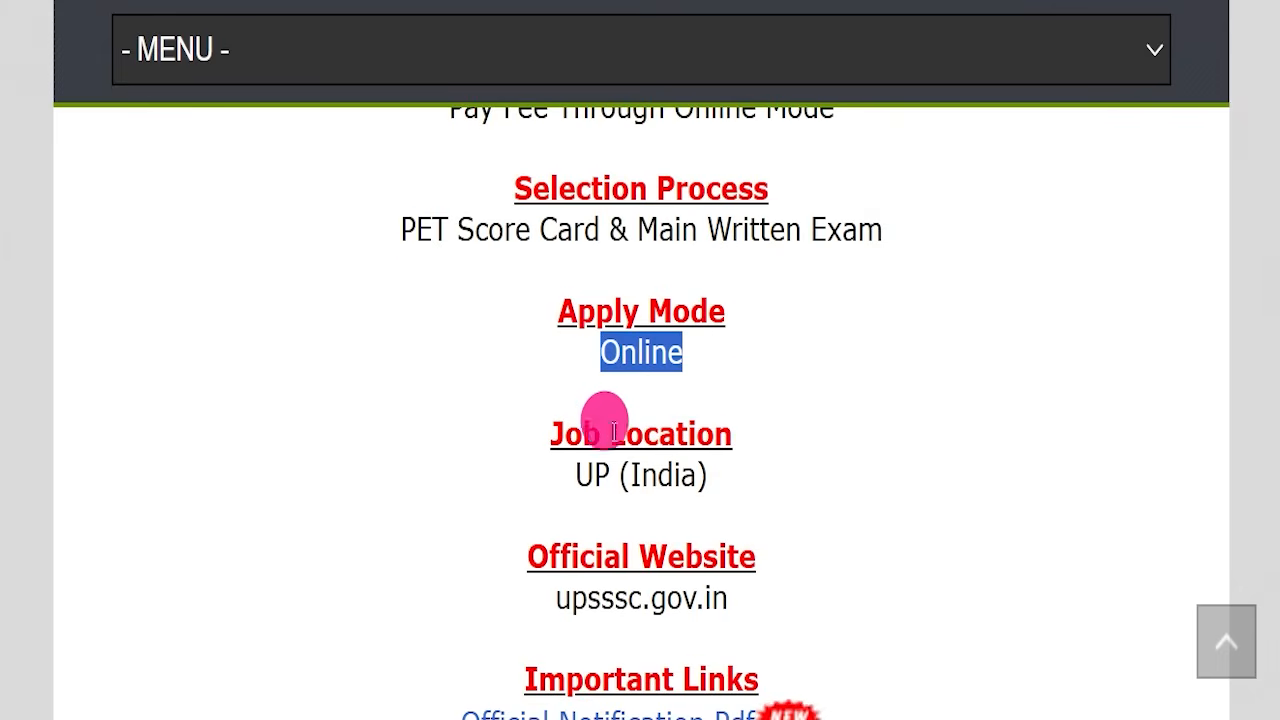
pyautogui.moveTo(494, 474); pyautogui.dragTo(734, 466)
# Highlight the official website address upsssc.gov.in in the article, and clear the highlight.
pyautogui.scroll(-1, 838, 425)
pyautogui.scroll(-1, 838, 425)
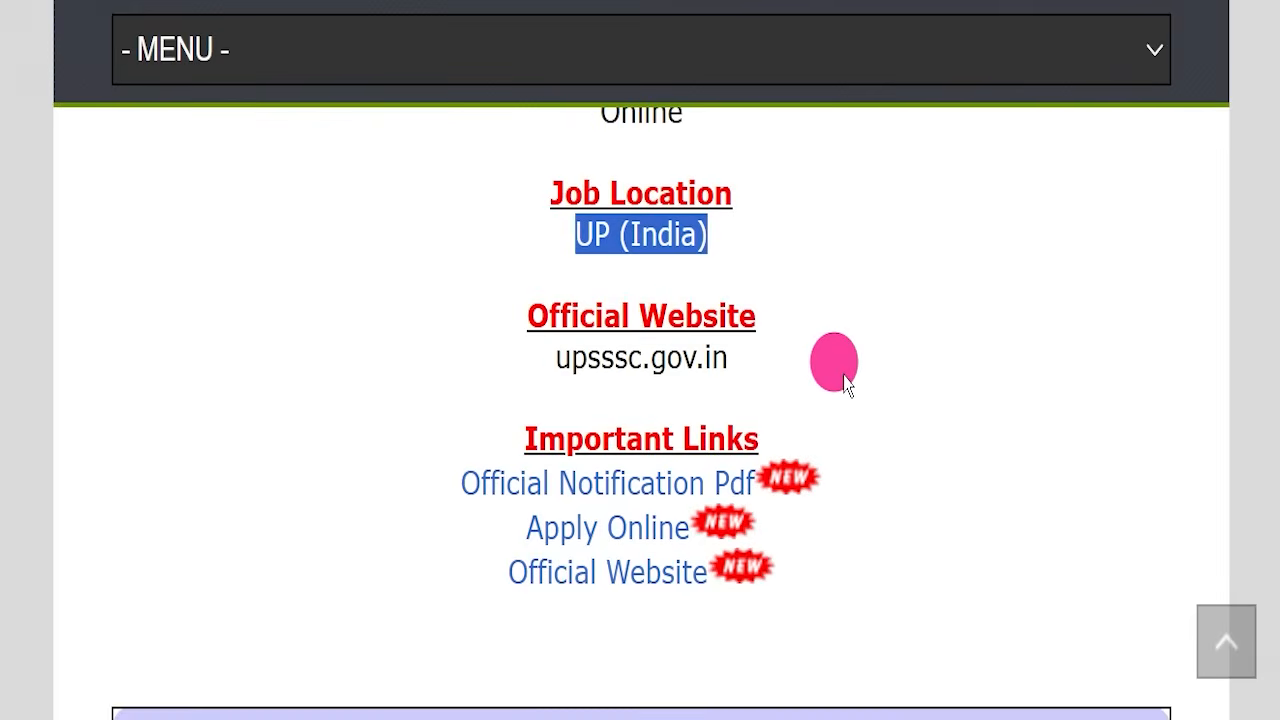
pyautogui.moveTo(449, 377); pyautogui.dragTo(848, 377)
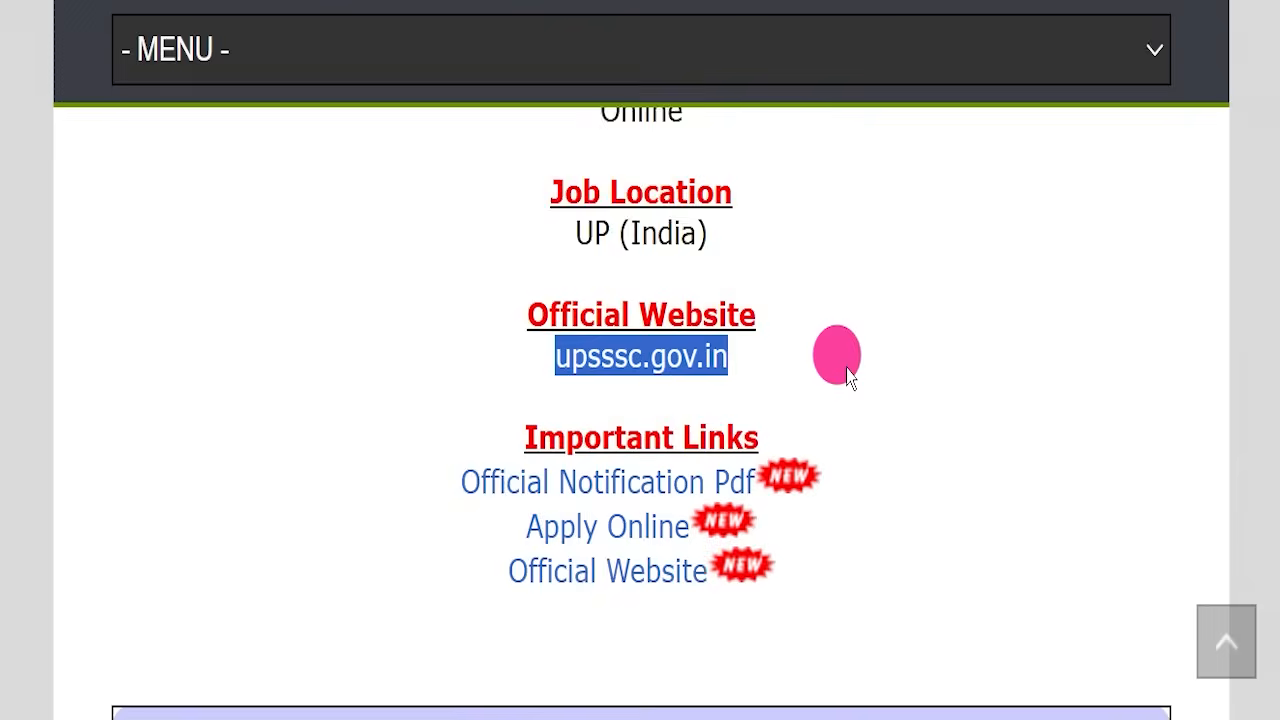
pyautogui.scroll(-1, 843, 357)
pyautogui.click(897, 355)
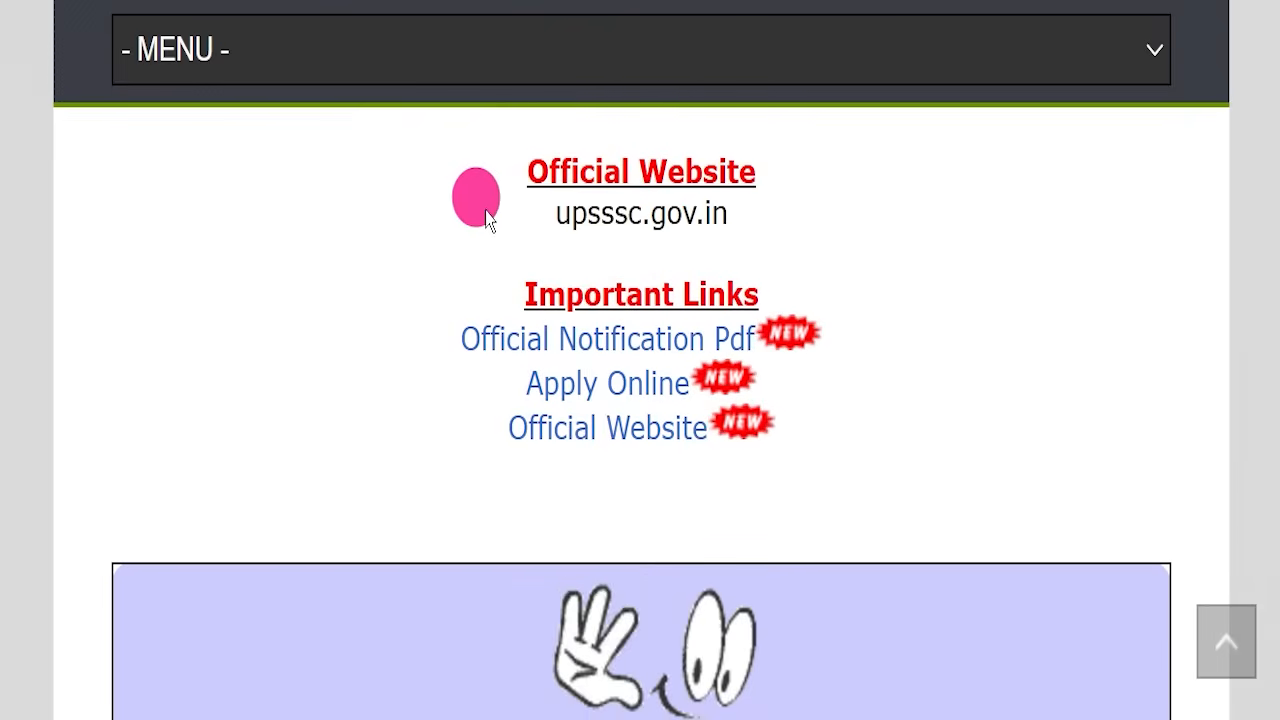
# Highlight the Important Links section of the article and open its Official Notification Pdf.
pyautogui.moveTo(485, 294); pyautogui.dragTo(934, 420)
pyautogui.click(936, 422)
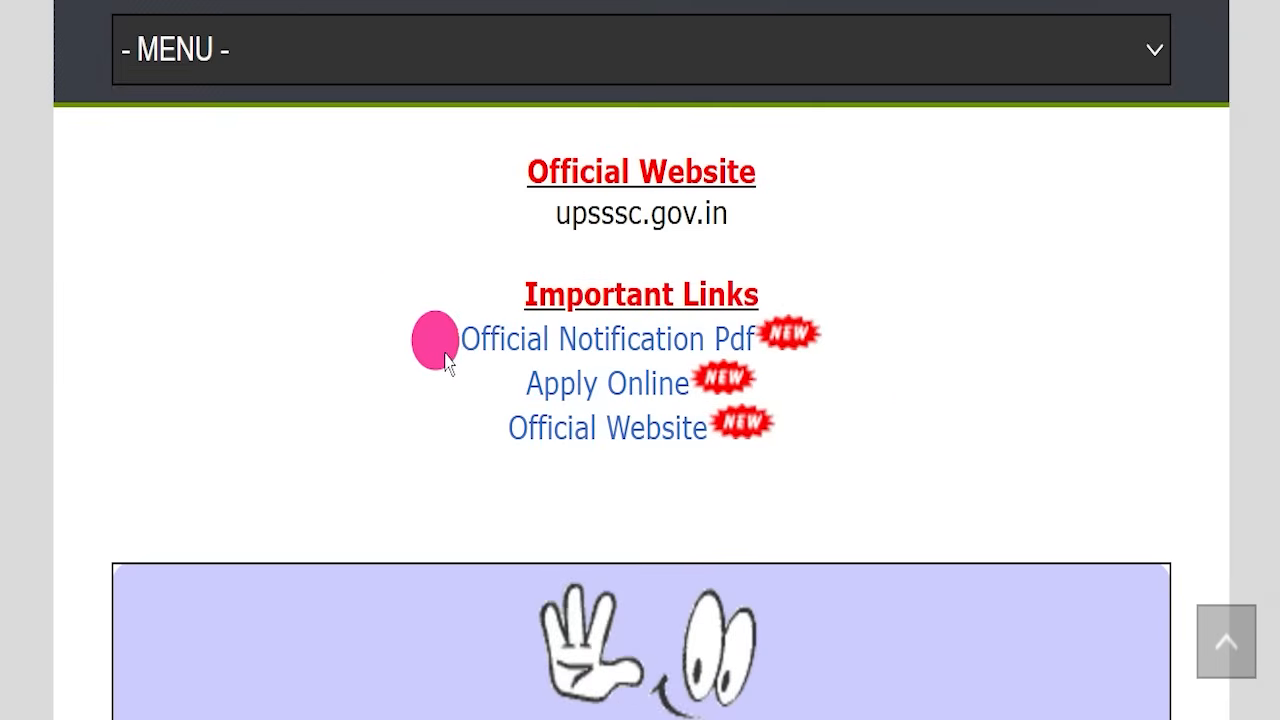
pyautogui.moveTo(445, 338); pyautogui.dragTo(752, 338)
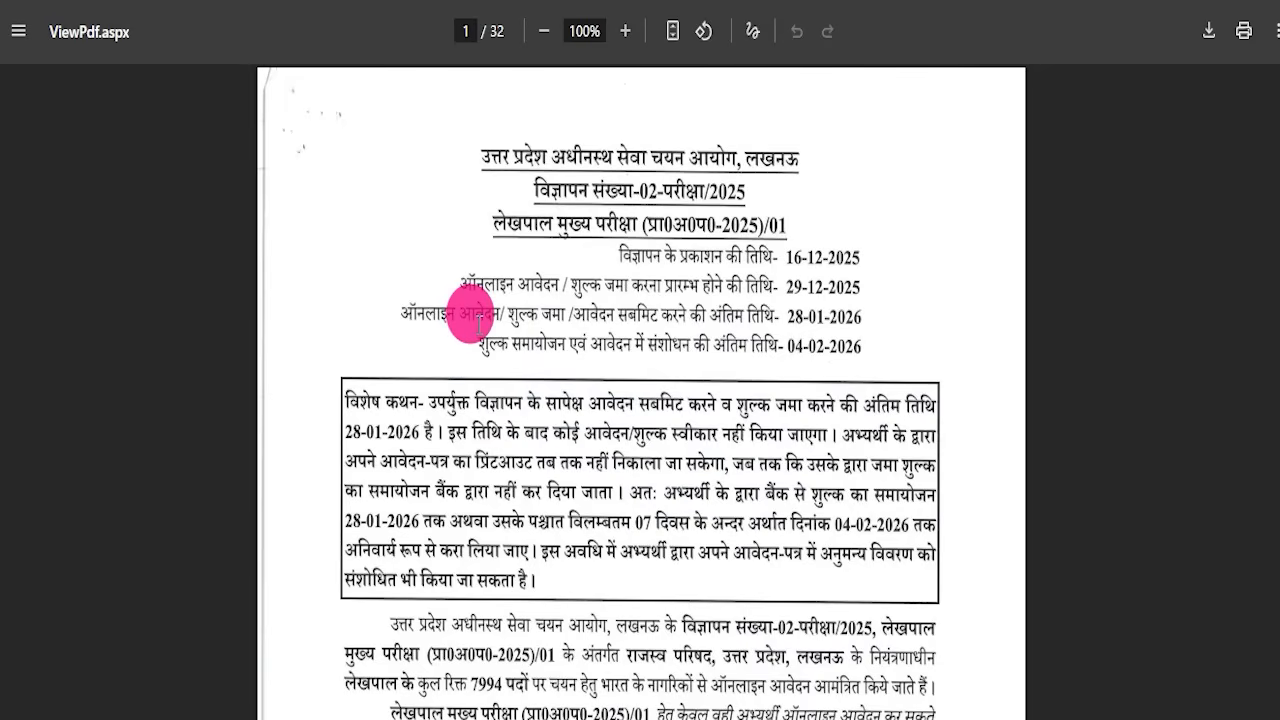
# Examine the application dates, the online application process and the category-wise fee table in the notification PDF.
pyautogui.moveTo(468, 272); pyautogui.dragTo(869, 320)
pyautogui.scroll(-3, 643, 400)
pyautogui.scroll(-5, 640, 390)
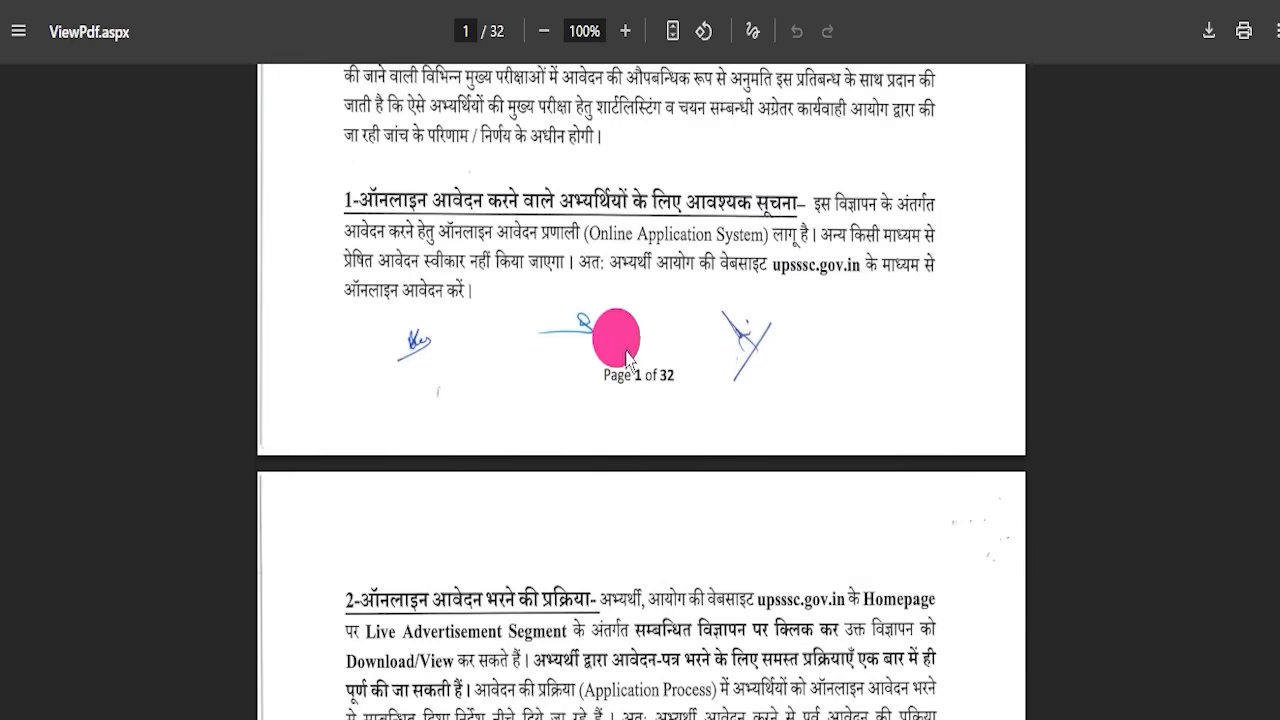
pyautogui.scroll(-2, 727, 425)
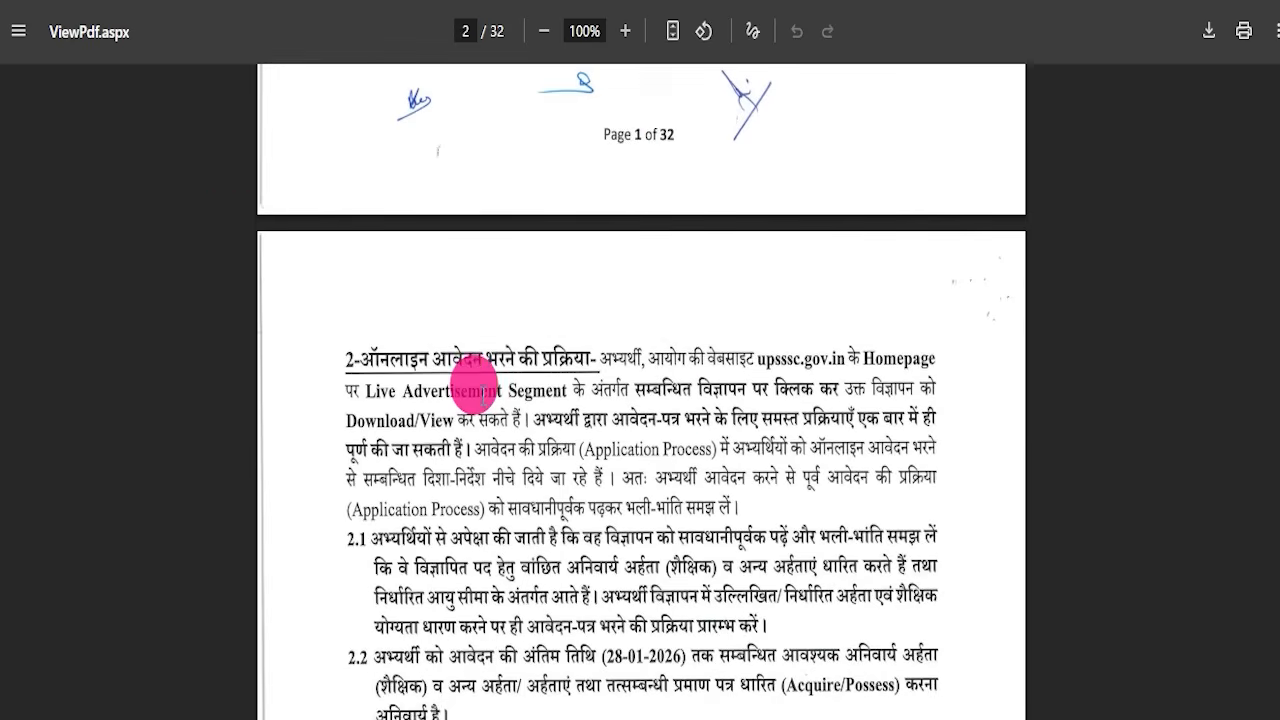
pyautogui.scroll(-15, 553, 450)
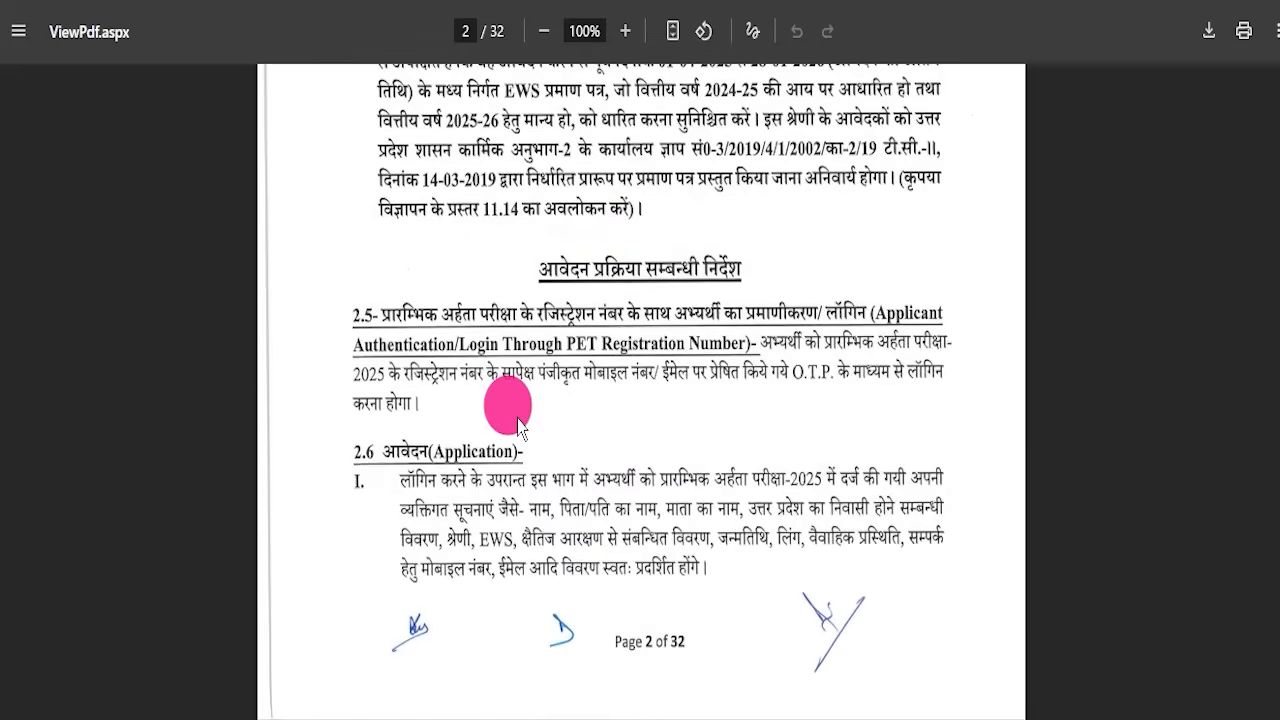
pyautogui.scroll(-20, 560, 440)
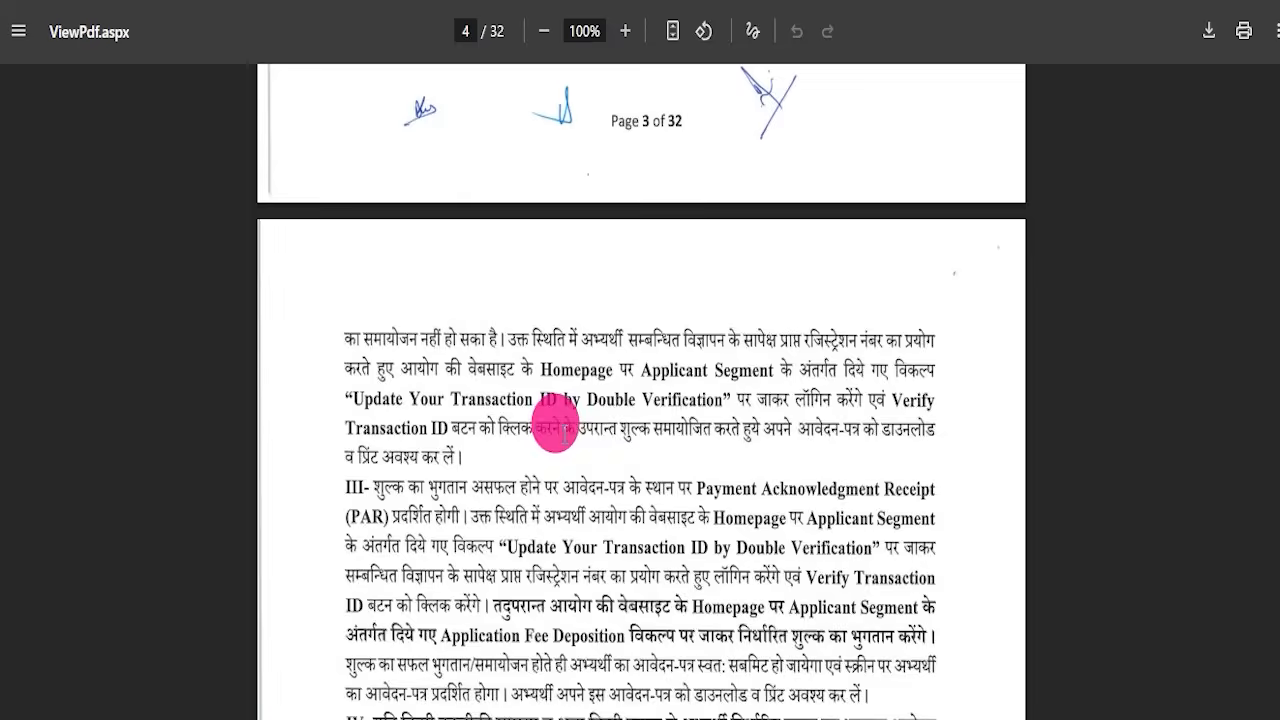
pyautogui.scroll(2, 565, 335)
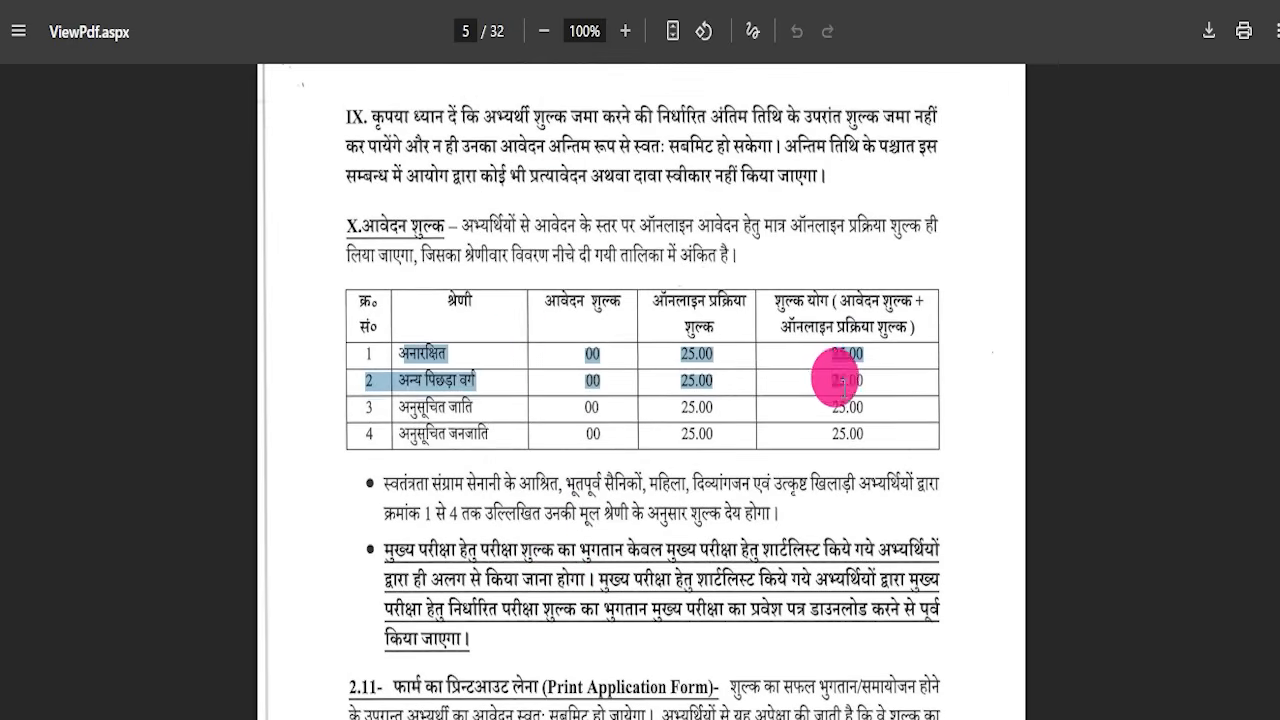
# Examine the application correction rules, exam scheme, syllabus, reservation rules and first annexure in the notification PDF, and return to its beginning.
pyautogui.scroll(-13, 533, 462)
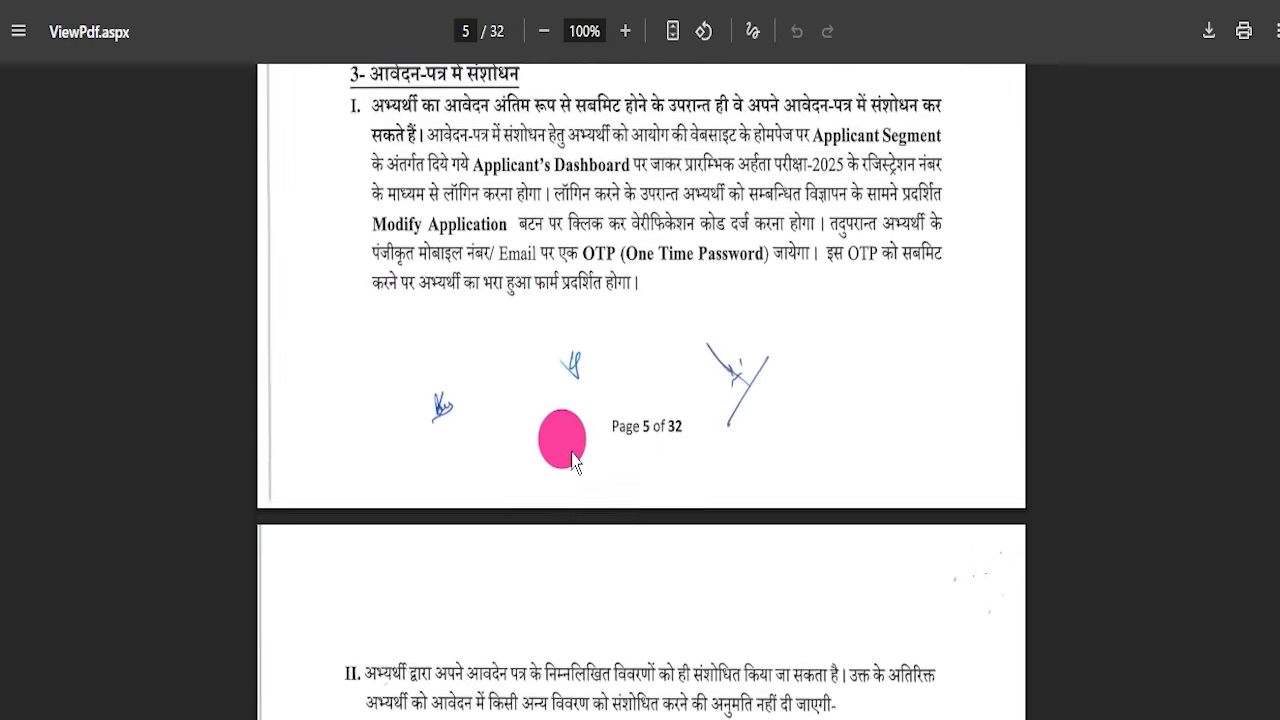
pyautogui.scroll(-12, 583, 425)
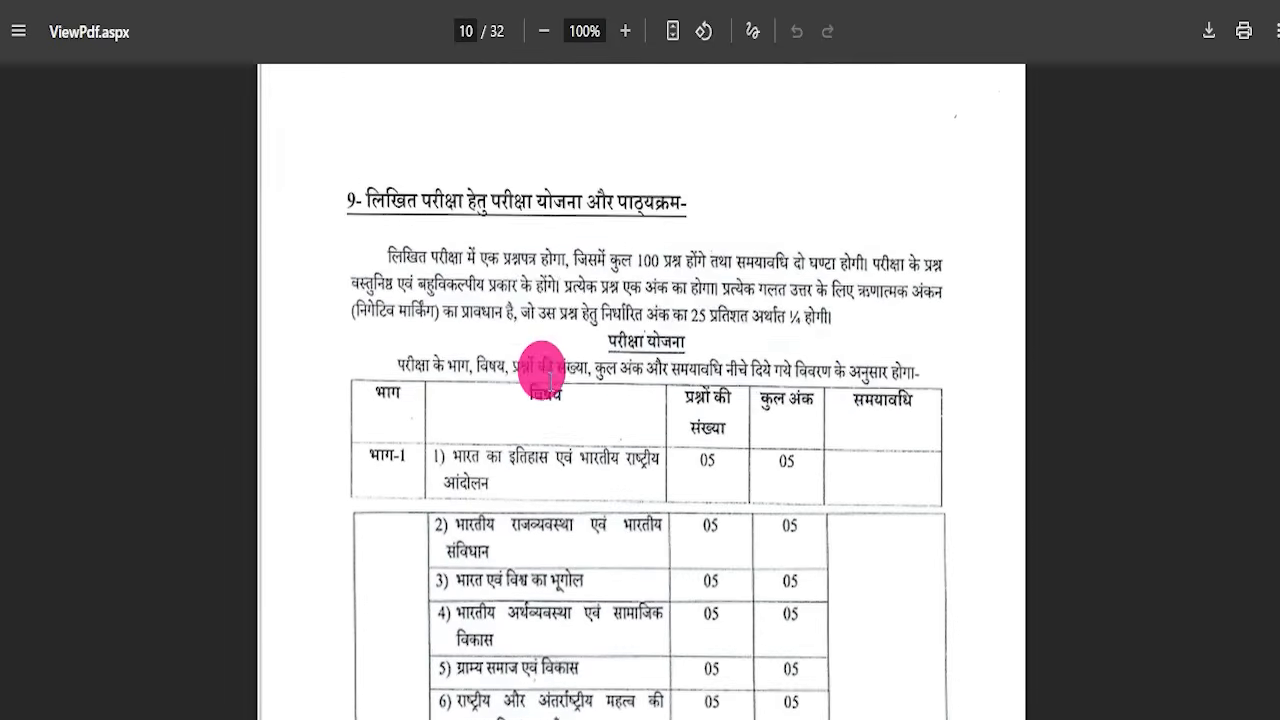
pyautogui.scroll(1, 468, 283)
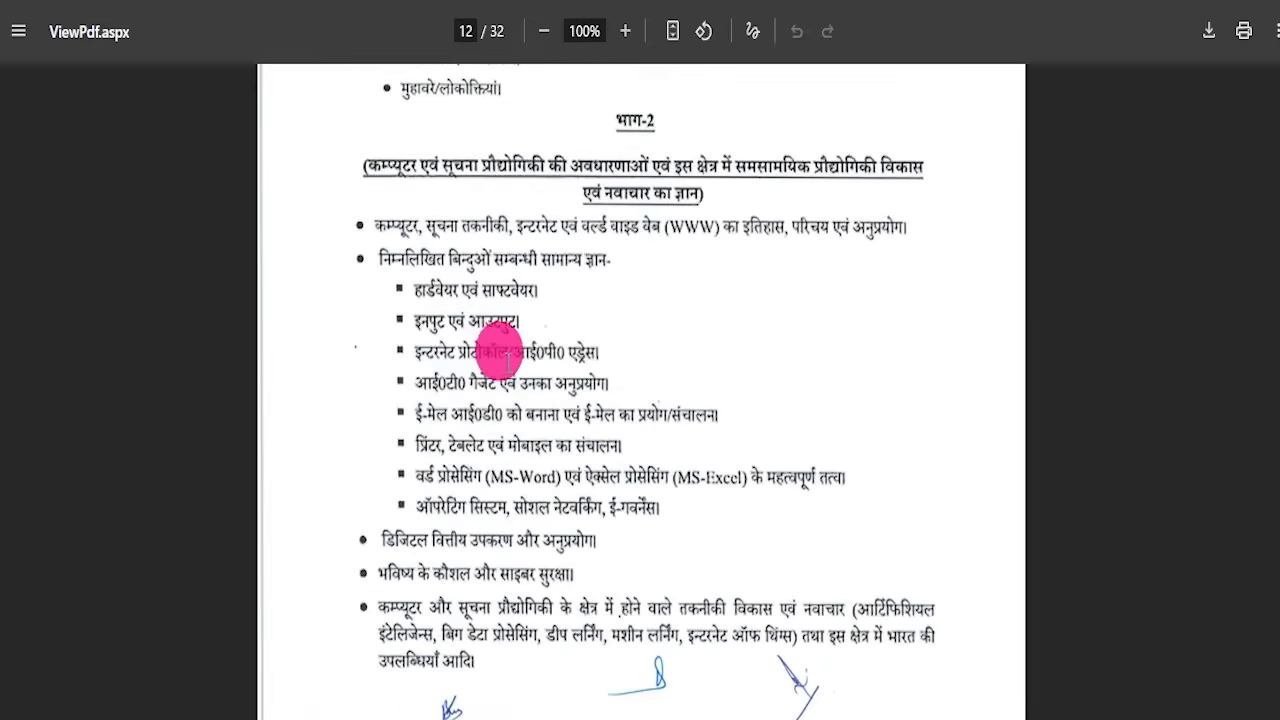
pyautogui.scroll(-20, 538, 390)
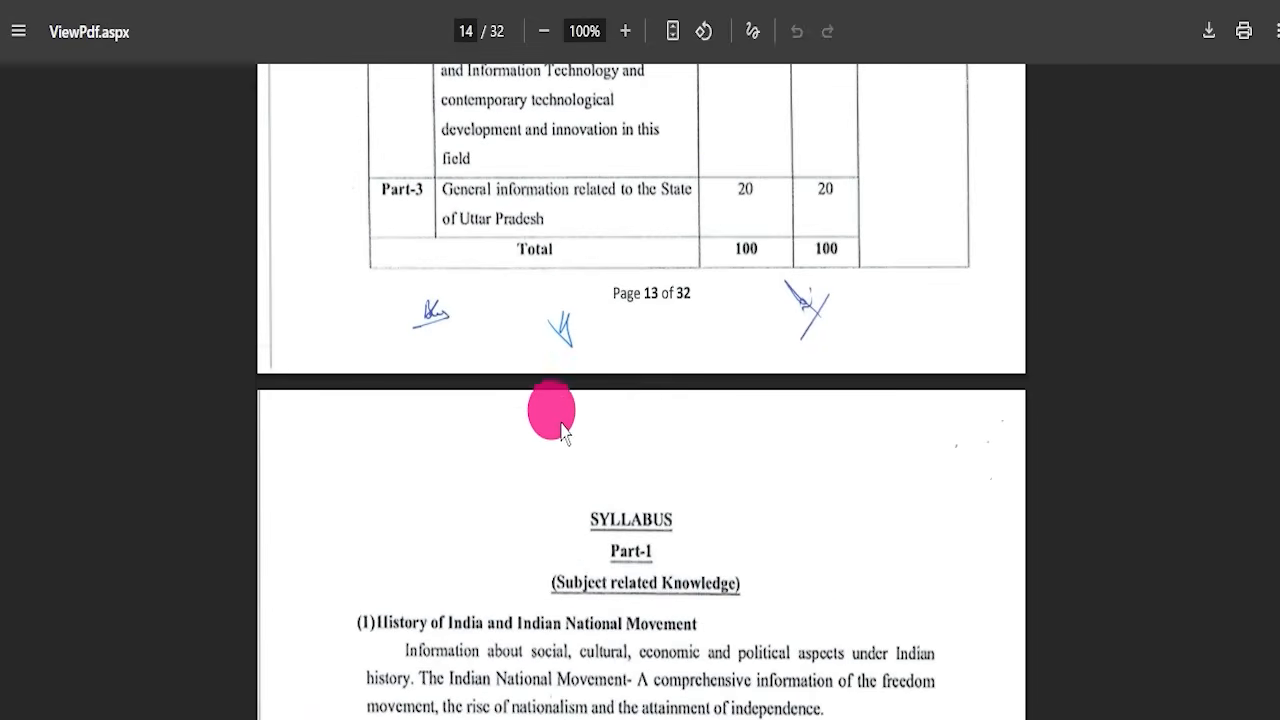
pyautogui.scroll(-20, 598, 413)
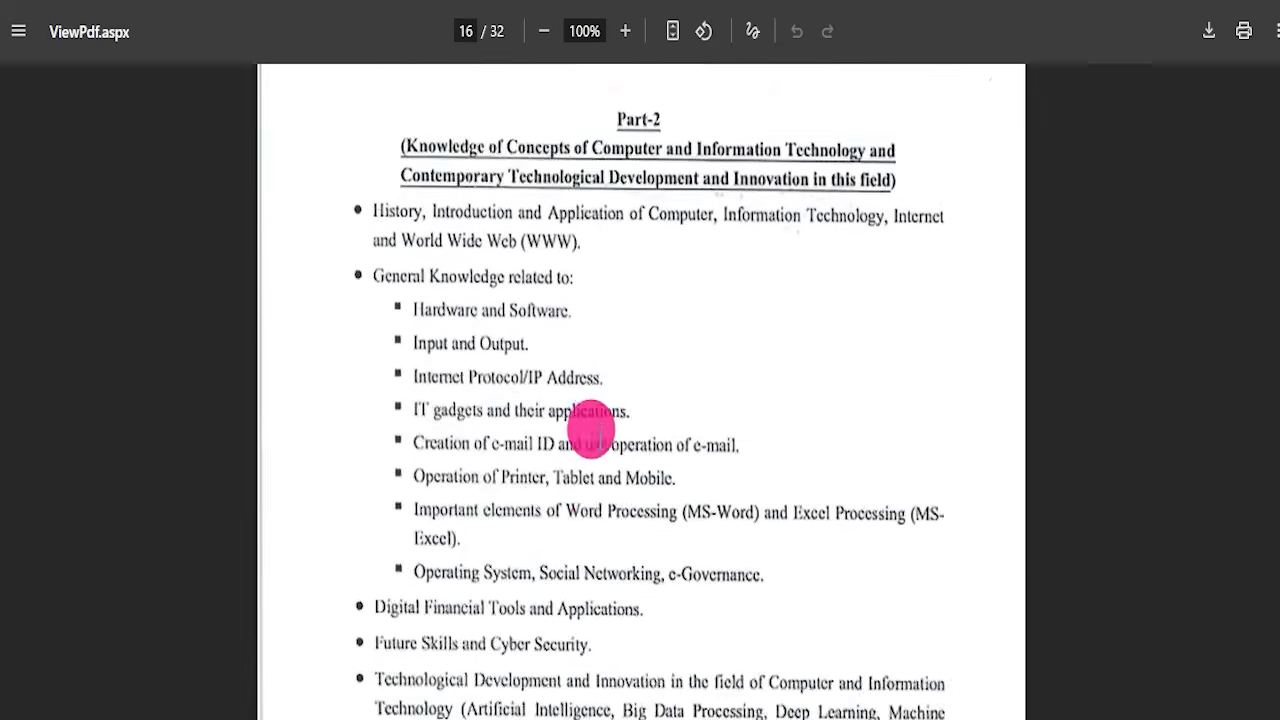
pyautogui.scroll(-20, 591, 445)
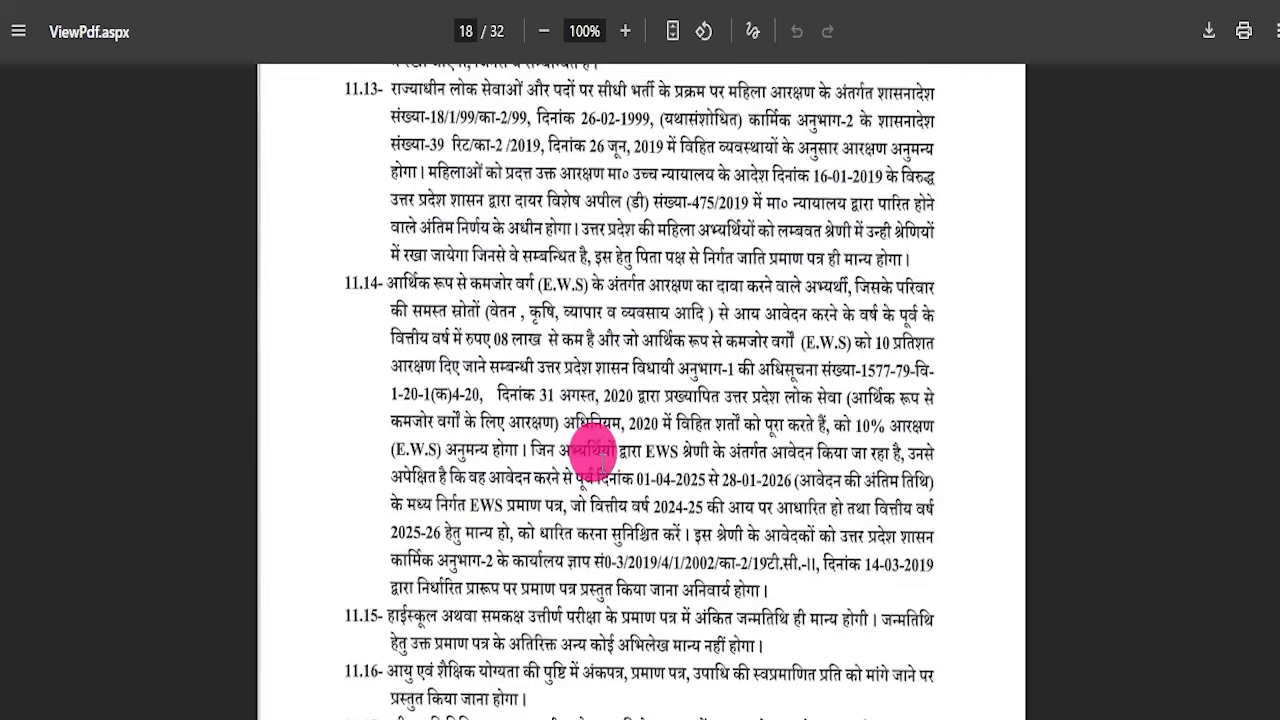
pyautogui.scroll(-20, 598, 460)
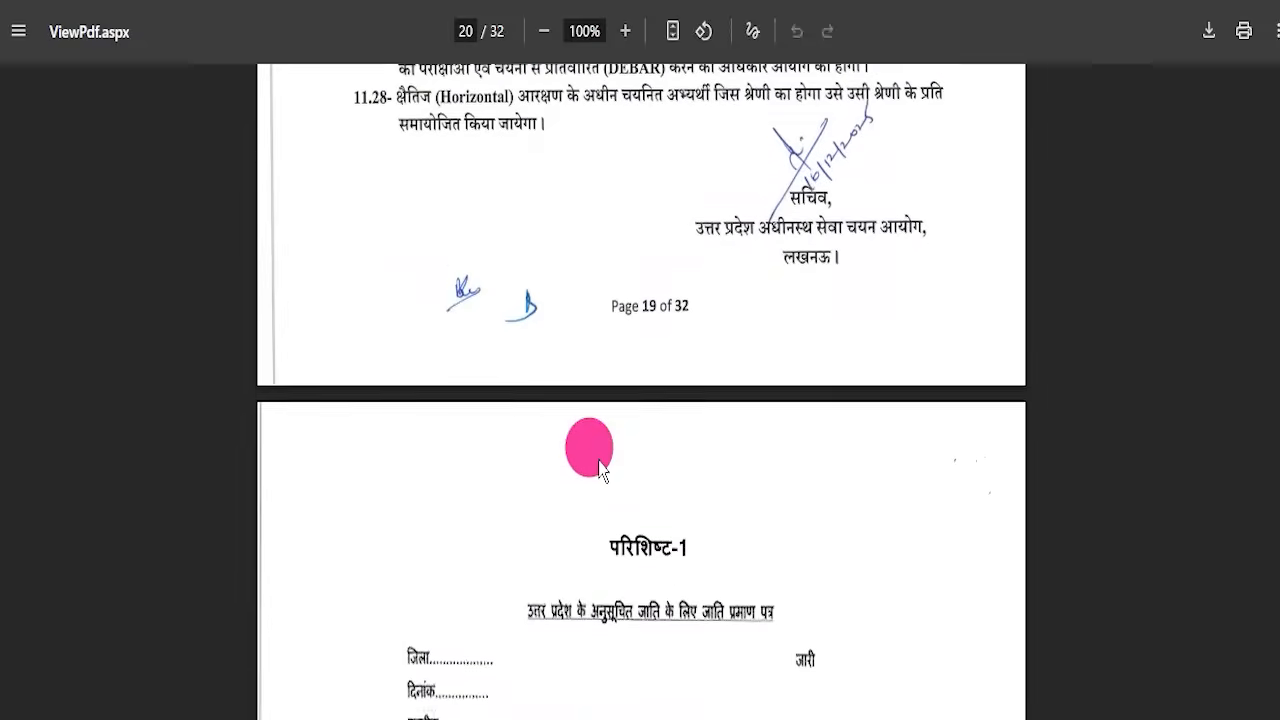
pyautogui.moveTo(1275, 483); pyautogui.dragTo(1278, 150)
pyautogui.moveTo(1277, 68); pyautogui.dragTo(1277, 64)
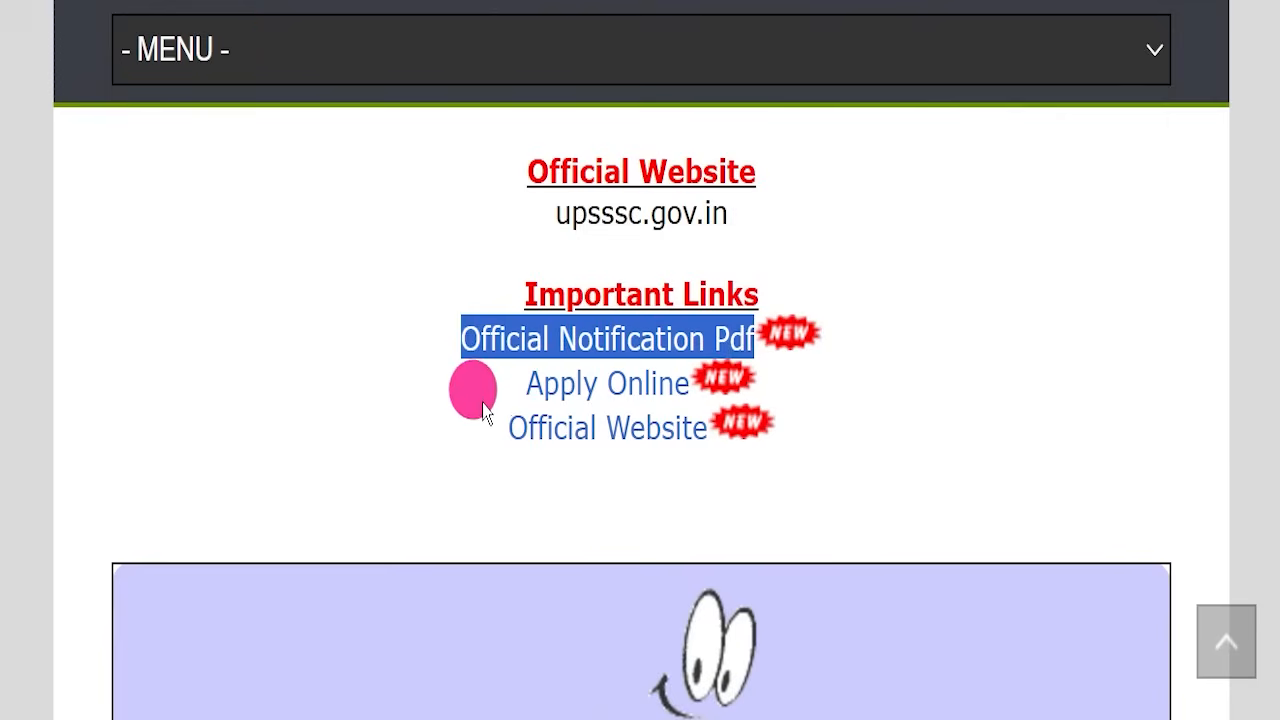
# Open the article's Apply Online page and box the Job Notification section and its fee deposition and submission last dates.
pyautogui.moveTo(526, 384); pyautogui.dragTo(686, 381)
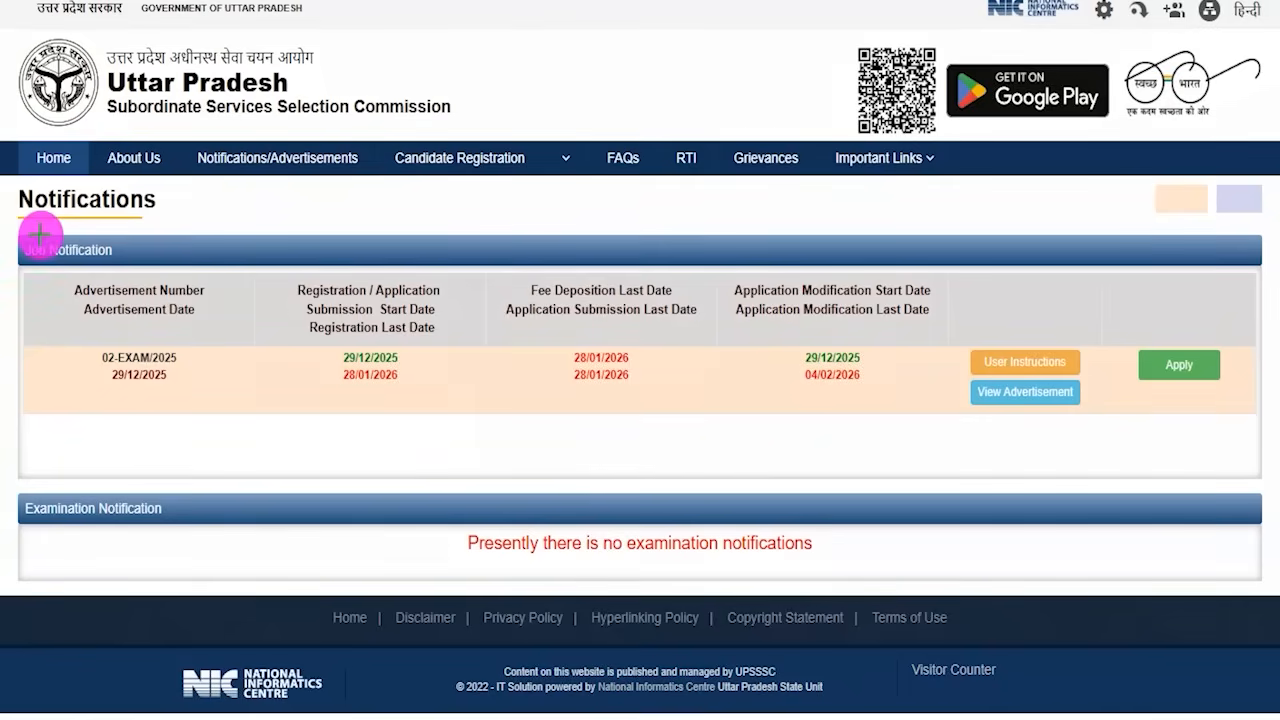
pyautogui.moveTo(15, 236); pyautogui.dragTo(713, 320)
pyautogui.moveTo(1161, 394)
pyautogui.mouseDown()
pyautogui.moveTo(1240, 431)
pyautogui.moveTo(1262, 480)
pyautogui.mouseUp()
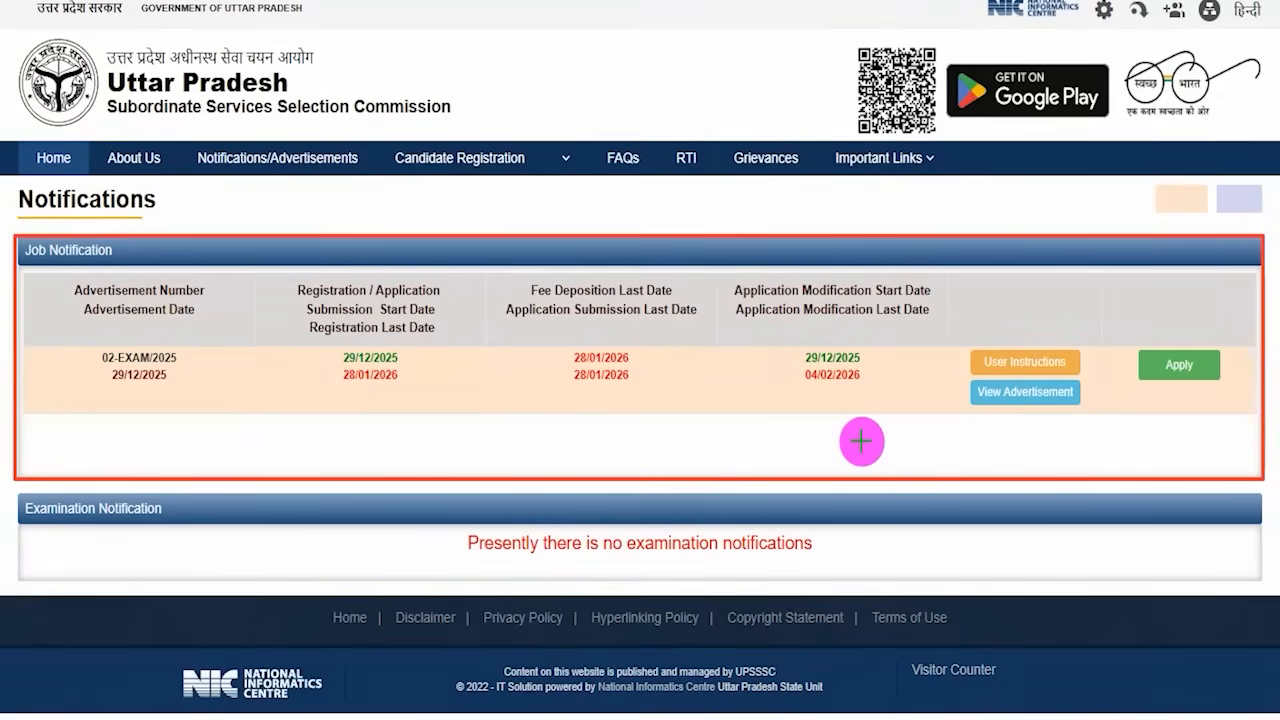
pyautogui.moveTo(551, 346)
pyautogui.mouseDown()
pyautogui.moveTo(651, 382)
pyautogui.moveTo(656, 396)
pyautogui.mouseUp()
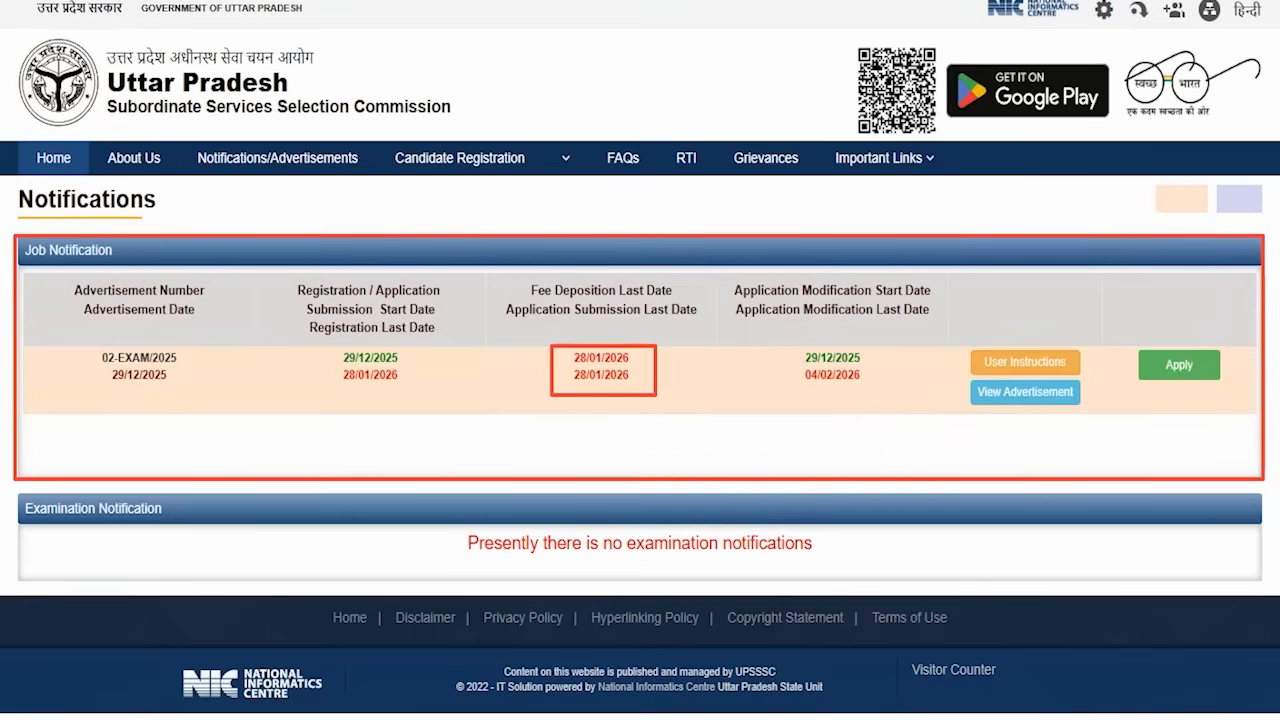
# Box the User Instructions option, clear the drawn marks, and box the View Advertisement option for advertisement 02-EXAM/2025.
pyautogui.moveTo(954, 340); pyautogui.dragTo(1090, 374)
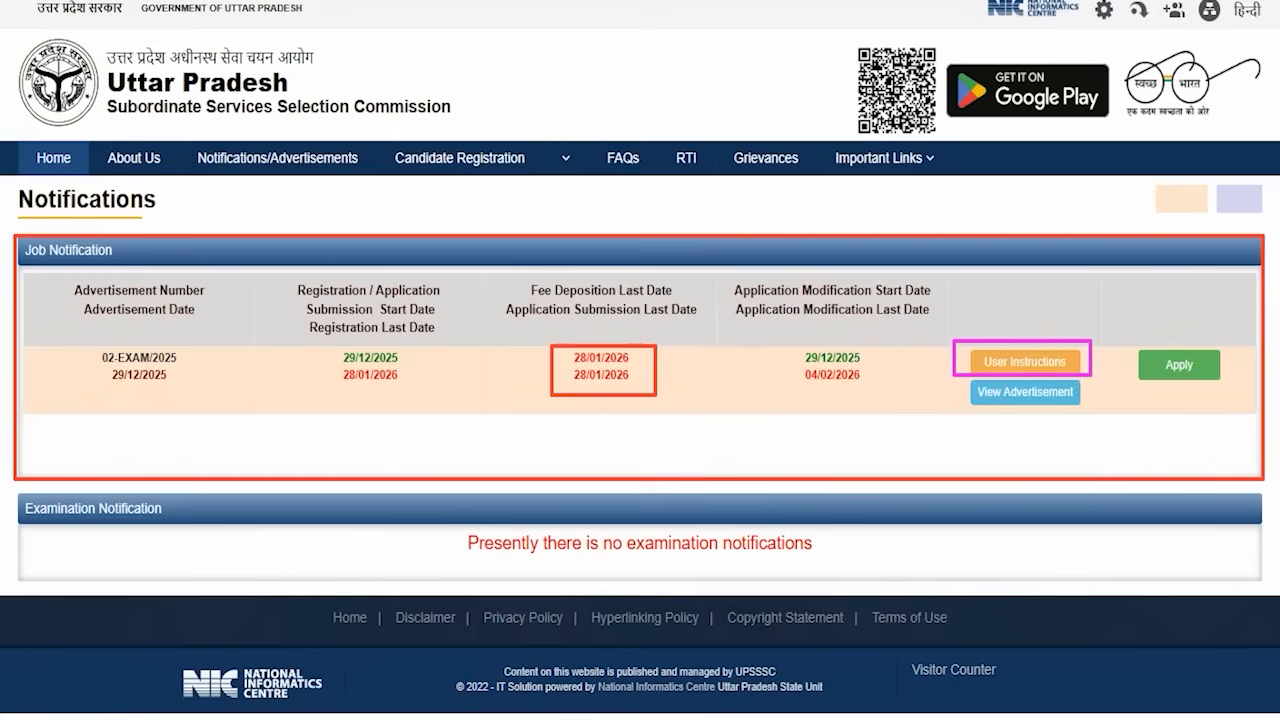
pyautogui.press('Escape')
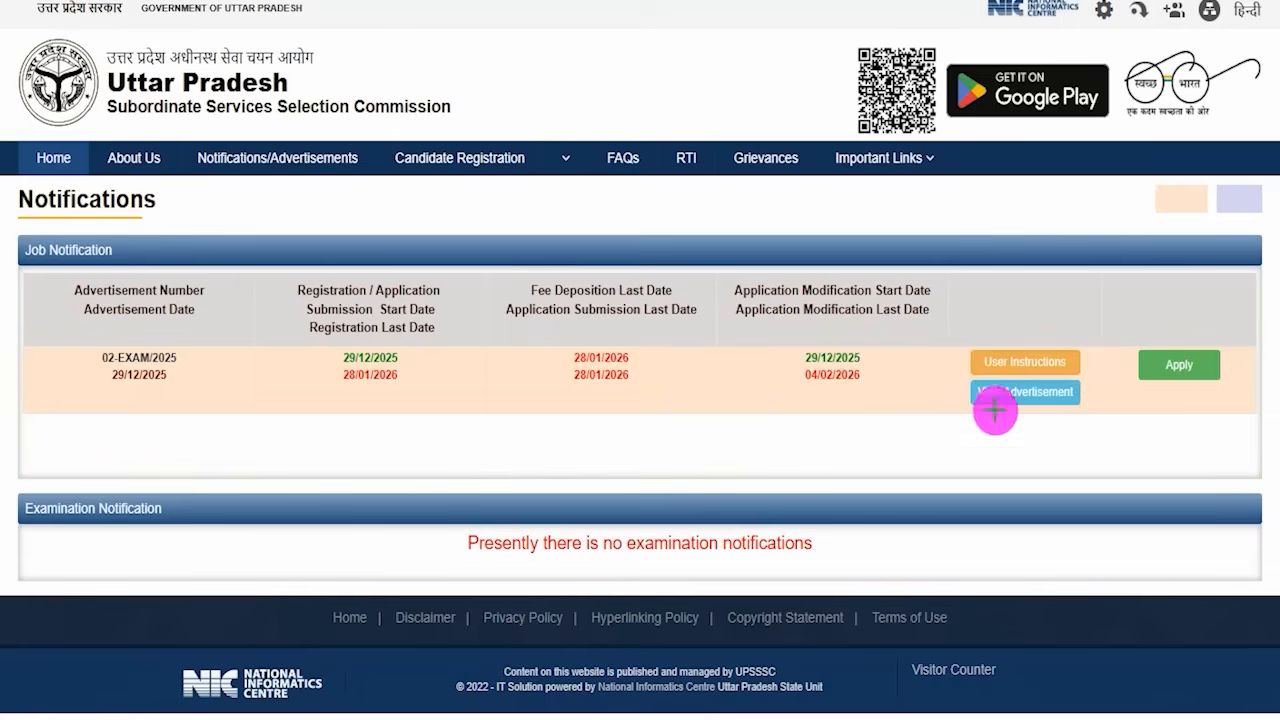
pyautogui.moveTo(952, 377); pyautogui.dragTo(1087, 411)
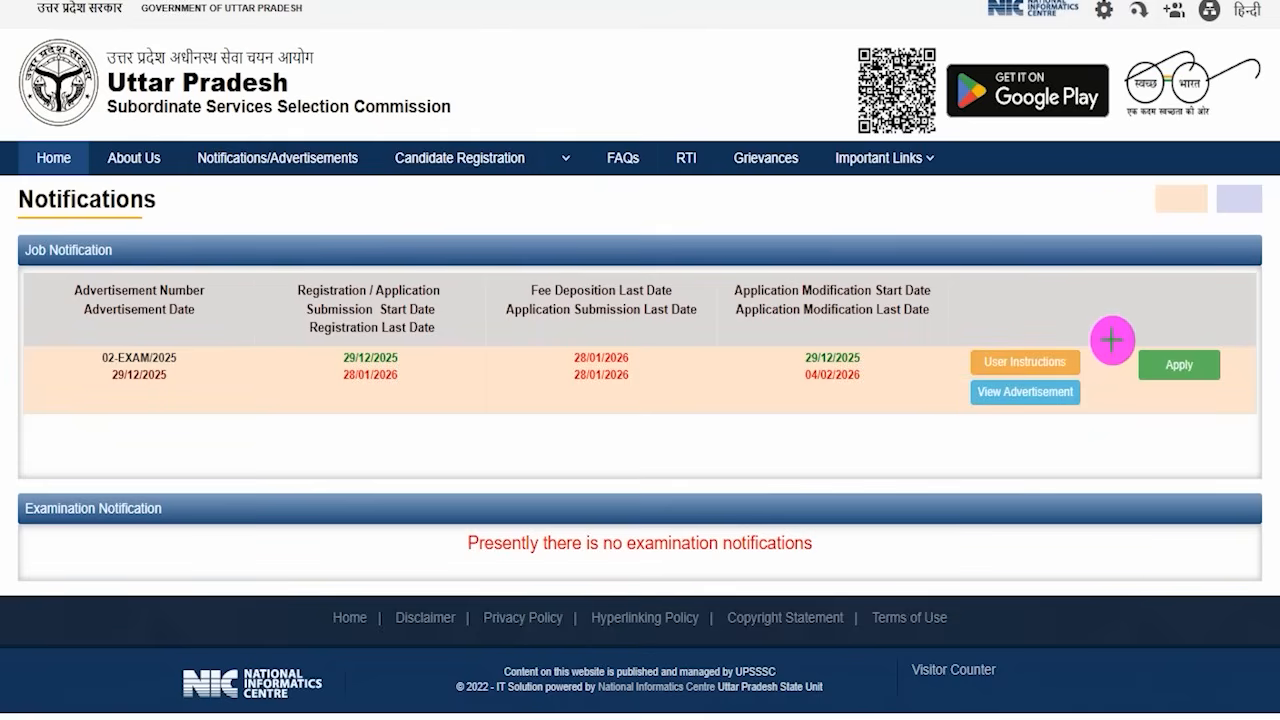
# Open the application details for advertisement 02-EXAM/2025 and highlight the Lekhpal post's name and age limits.
pyautogui.moveTo(1111, 340); pyautogui.dragTo(1223, 369)
pyautogui.click(1218, 367)
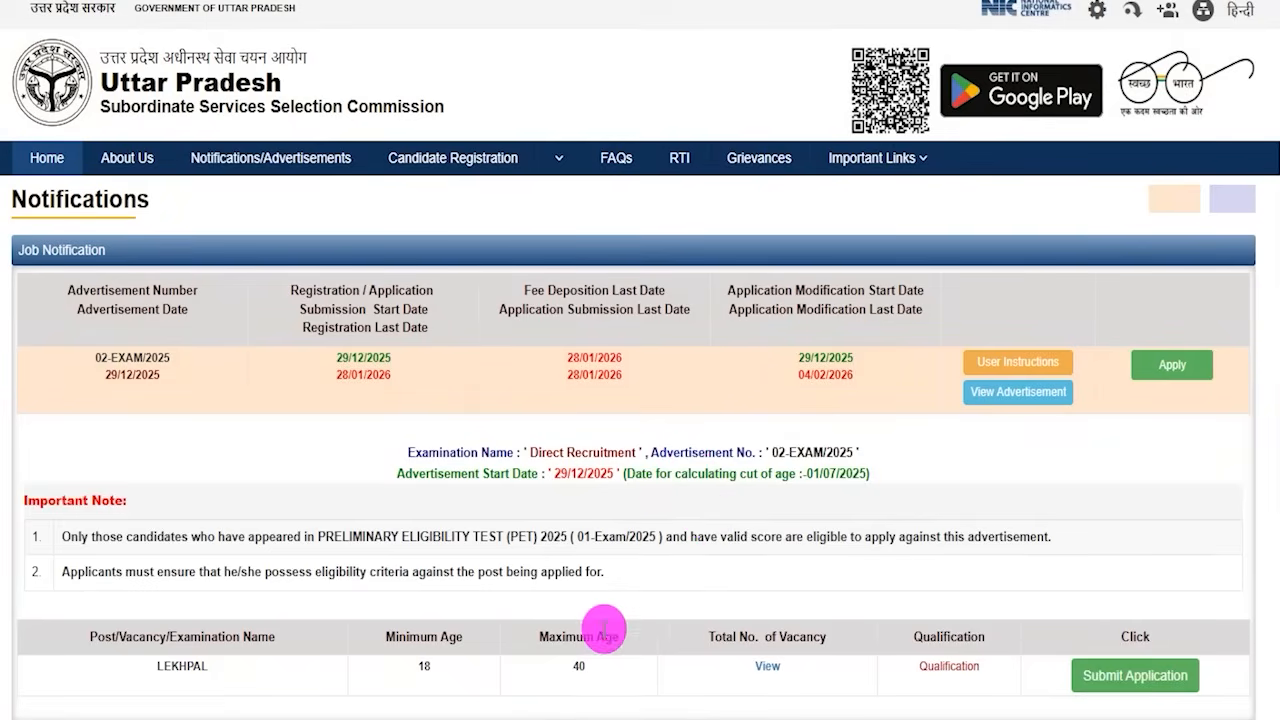
pyautogui.scroll(-2, 616, 585)
pyautogui.moveTo(157, 466); pyautogui.dragTo(186, 467)
pyautogui.click(412, 467)
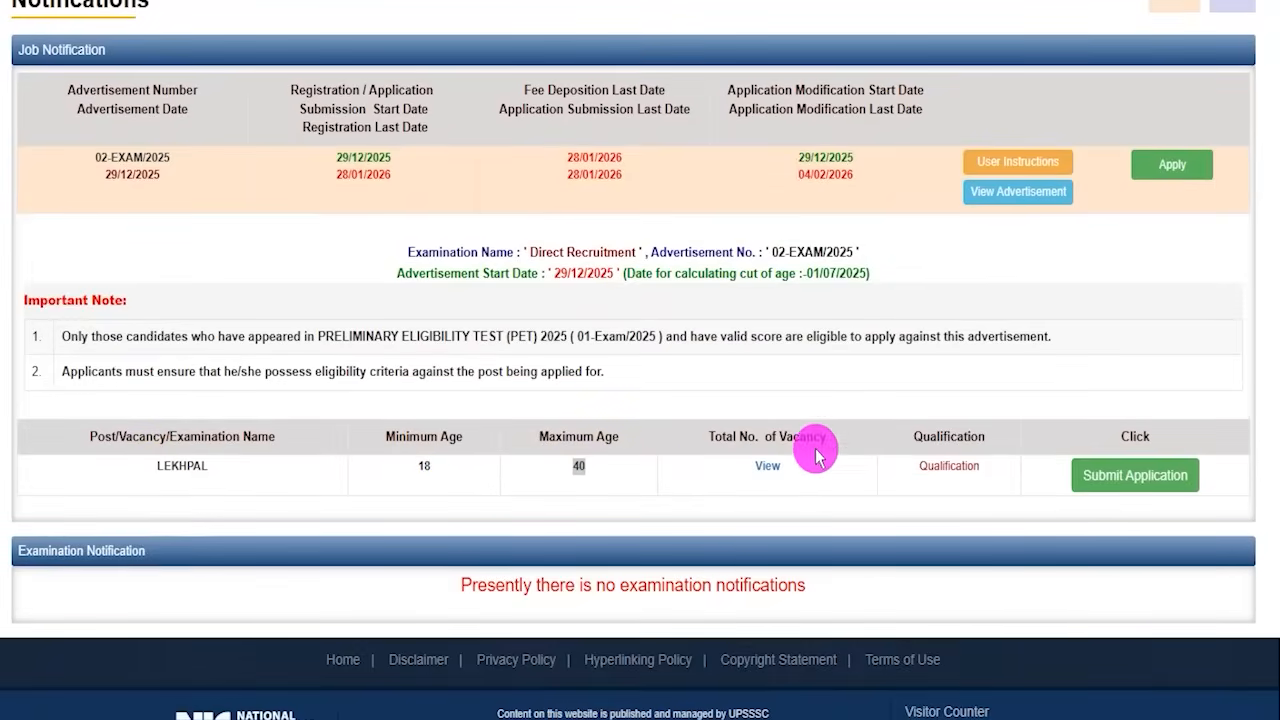
# View the Lekhpal post's essential and preferential qualification details, and return to the job notification.
pyautogui.click(950, 472)
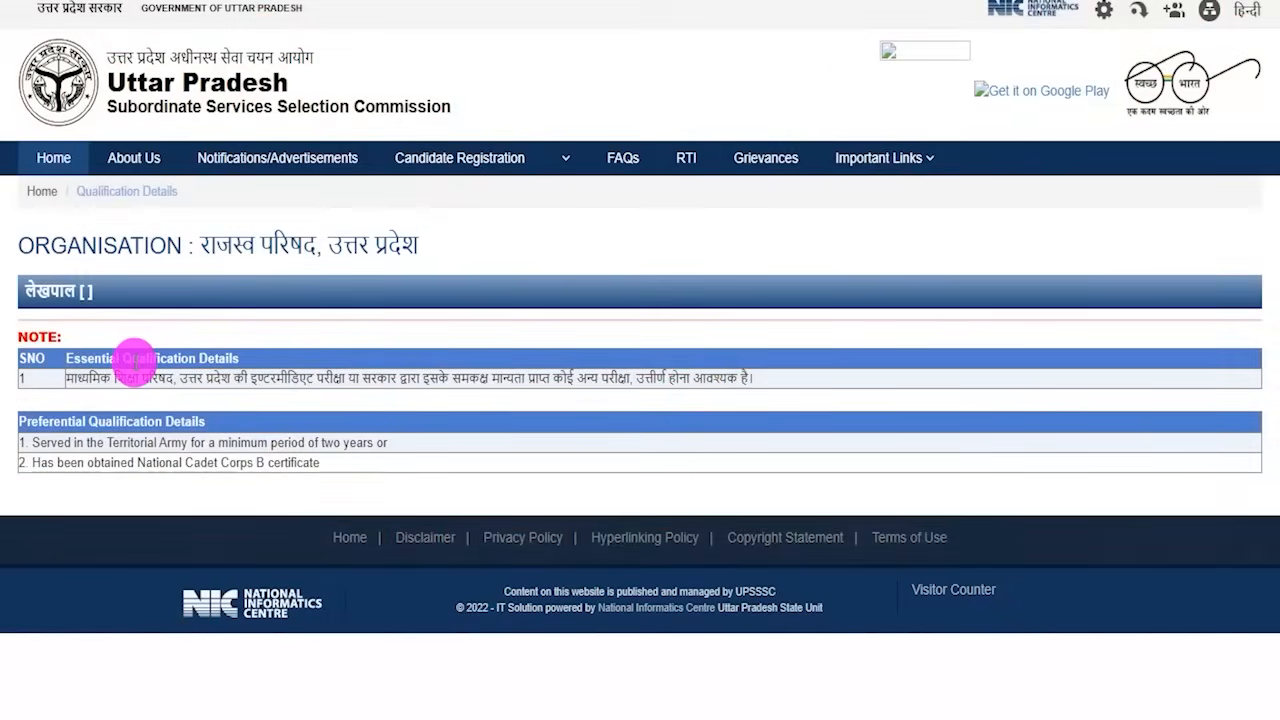
pyautogui.hotkey('ctrl', 'w')
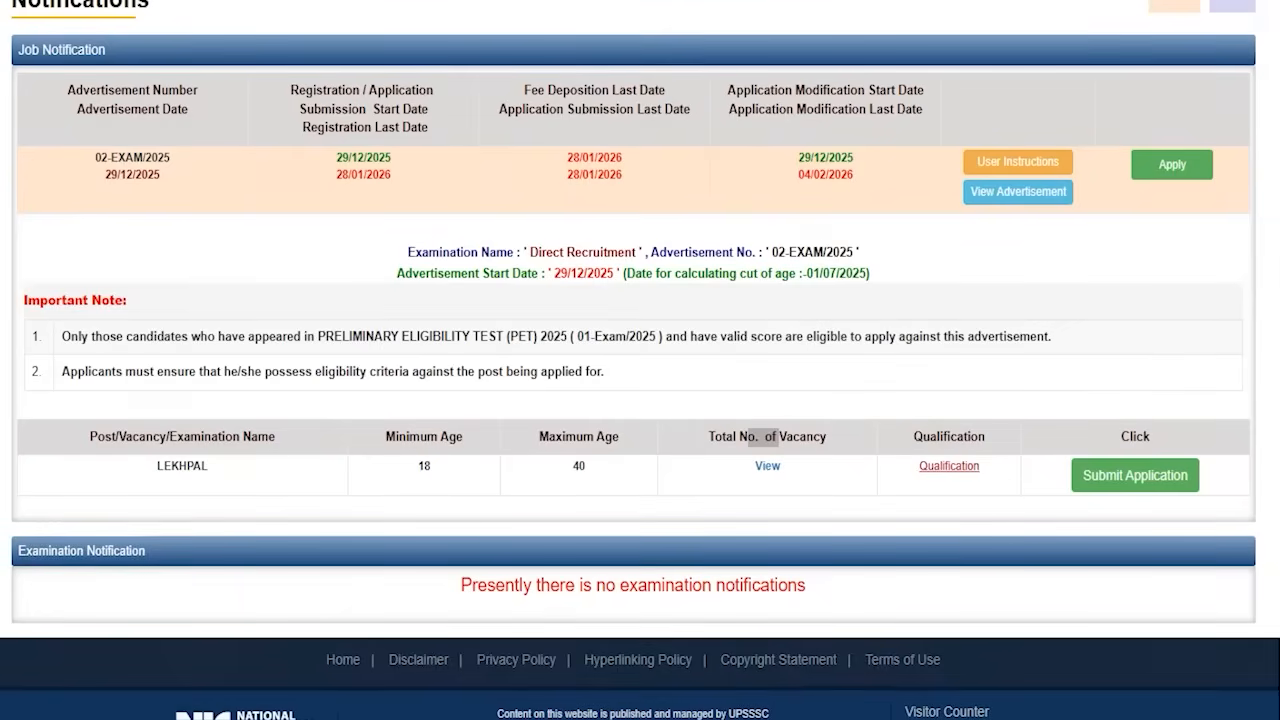
# Start the Lekhpal application and go through the applicant instructions to the general declaration.
pyautogui.click(1160, 477)
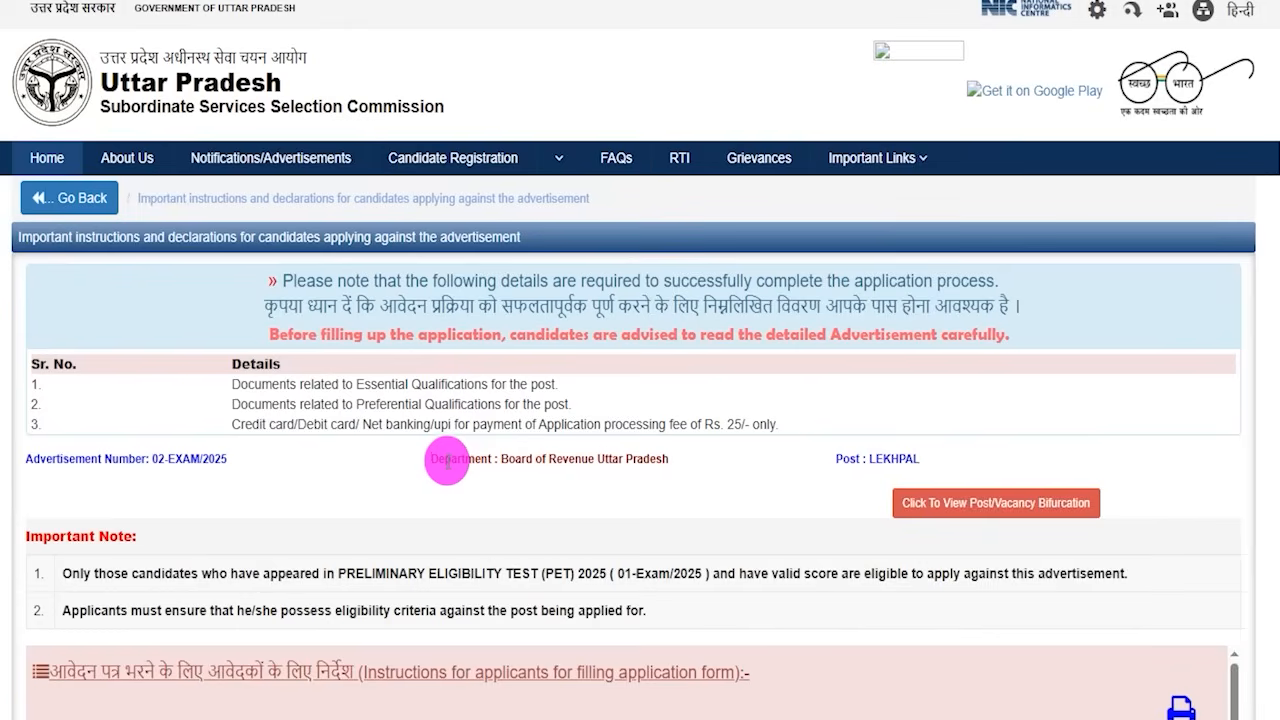
pyautogui.scroll(-2, 654, 531)
pyautogui.scroll(-1, 654, 540)
pyautogui.scroll(-8, 557, 423)
pyautogui.scroll(-4, 908, 512)
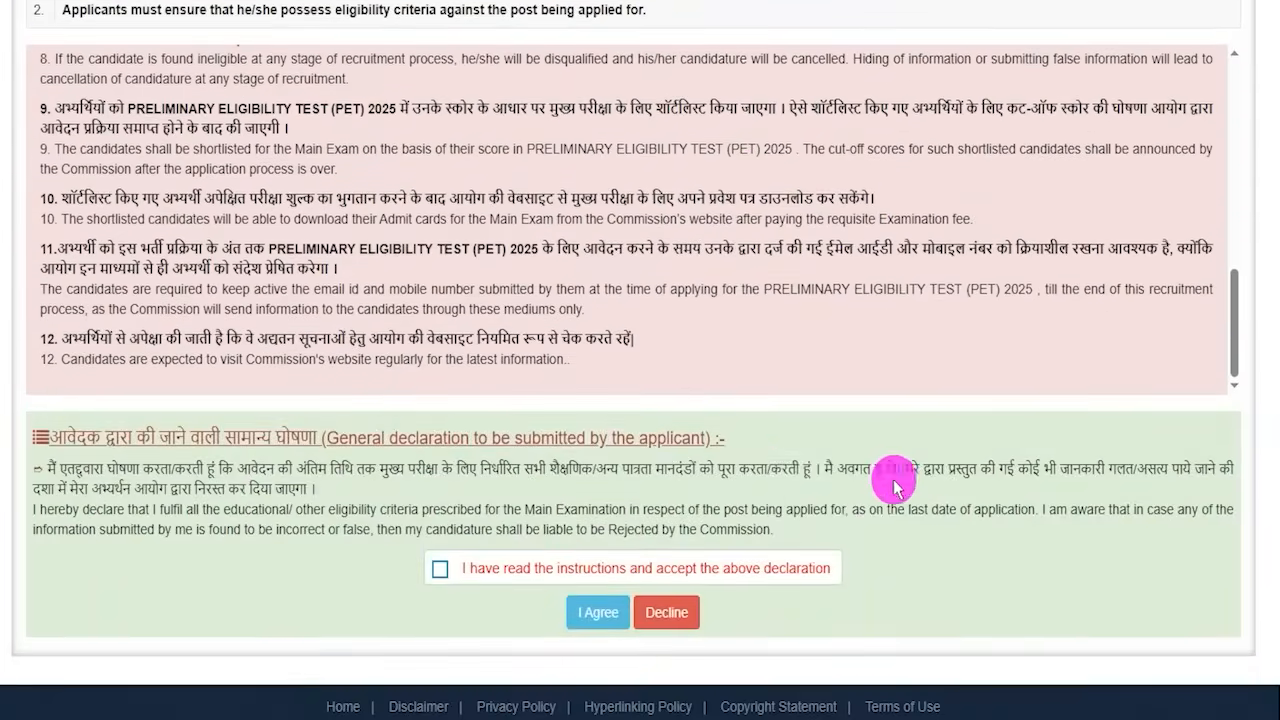
# Accept the declaration that the instructions have been read, and draw an arrow pointing to I Agree.
pyautogui.click(440, 499)
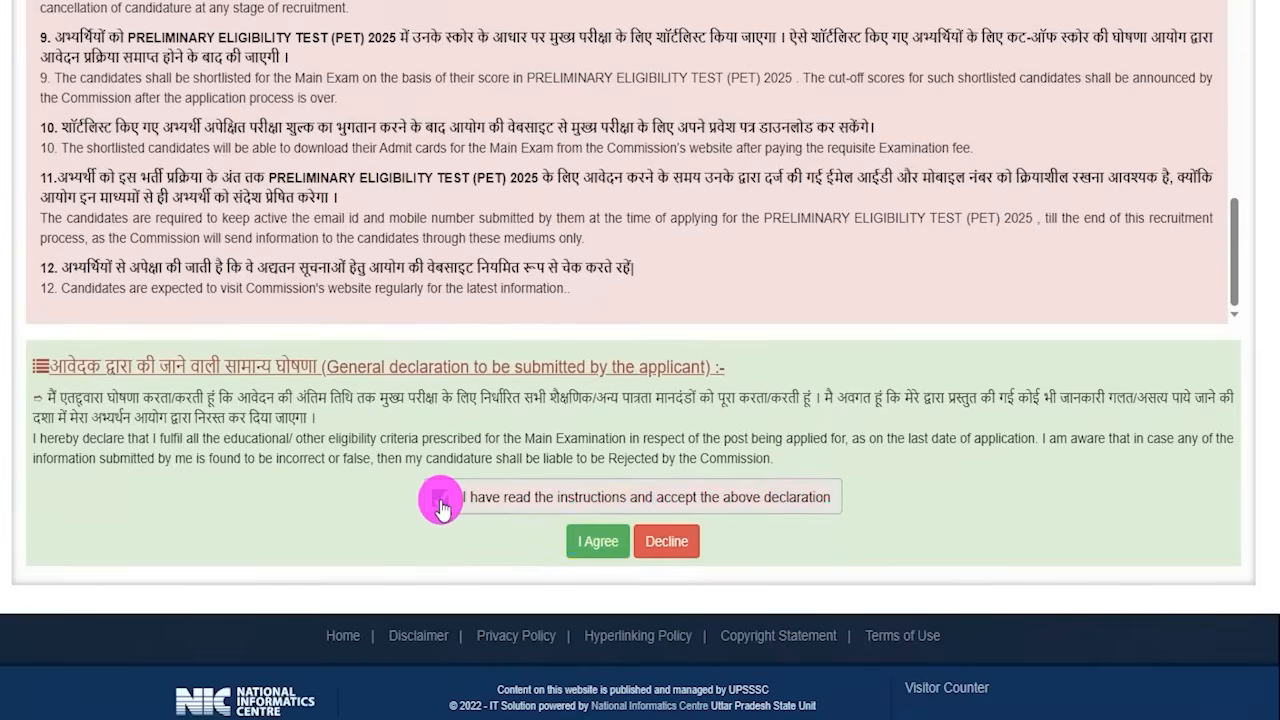
pyautogui.moveTo(386, 535); pyautogui.dragTo(558, 542)
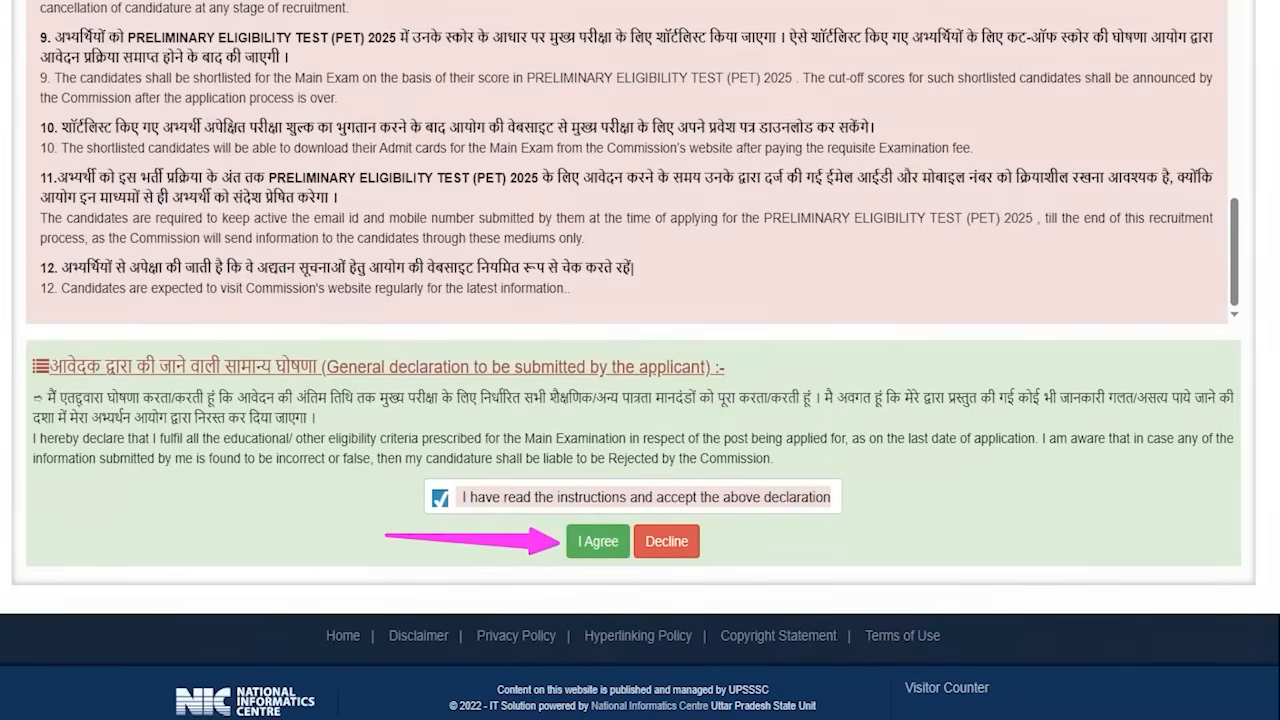
# Agree to the declaration, and mark the OTP and verification fields and the proceed button on the PET authentication form.
pyautogui.click(604, 548)
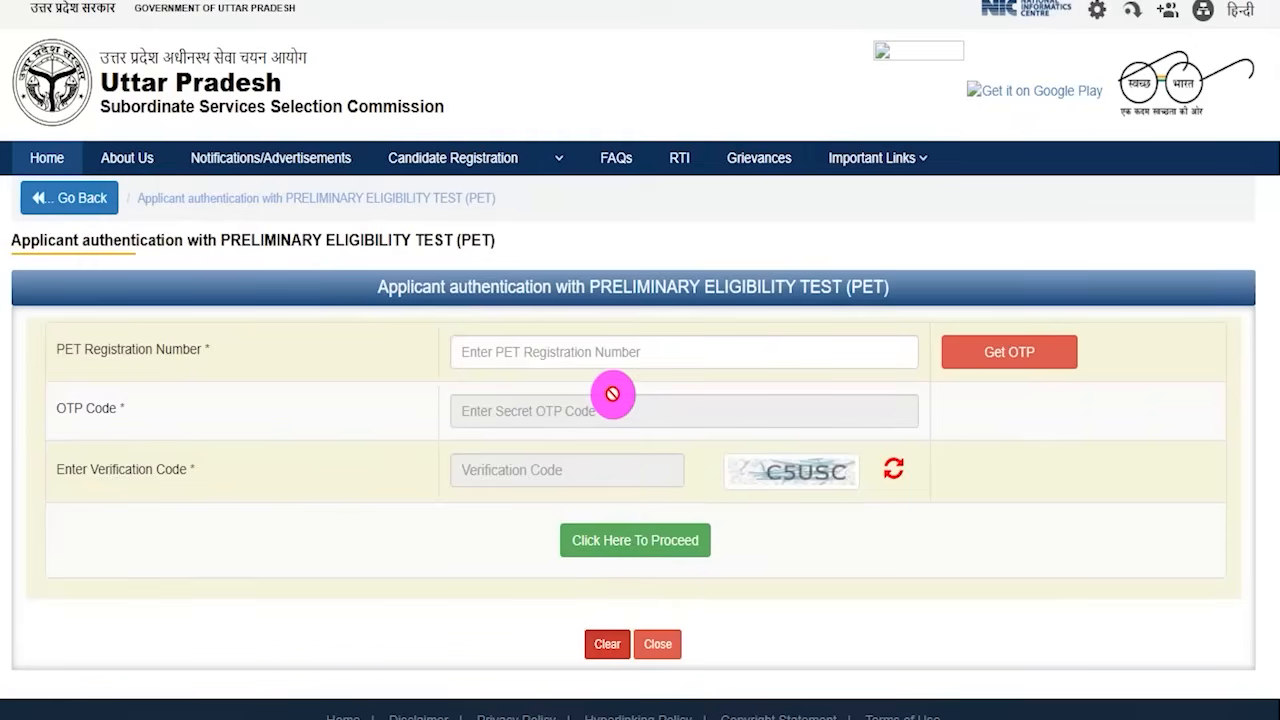
pyautogui.scroll(-1, 674, 427)
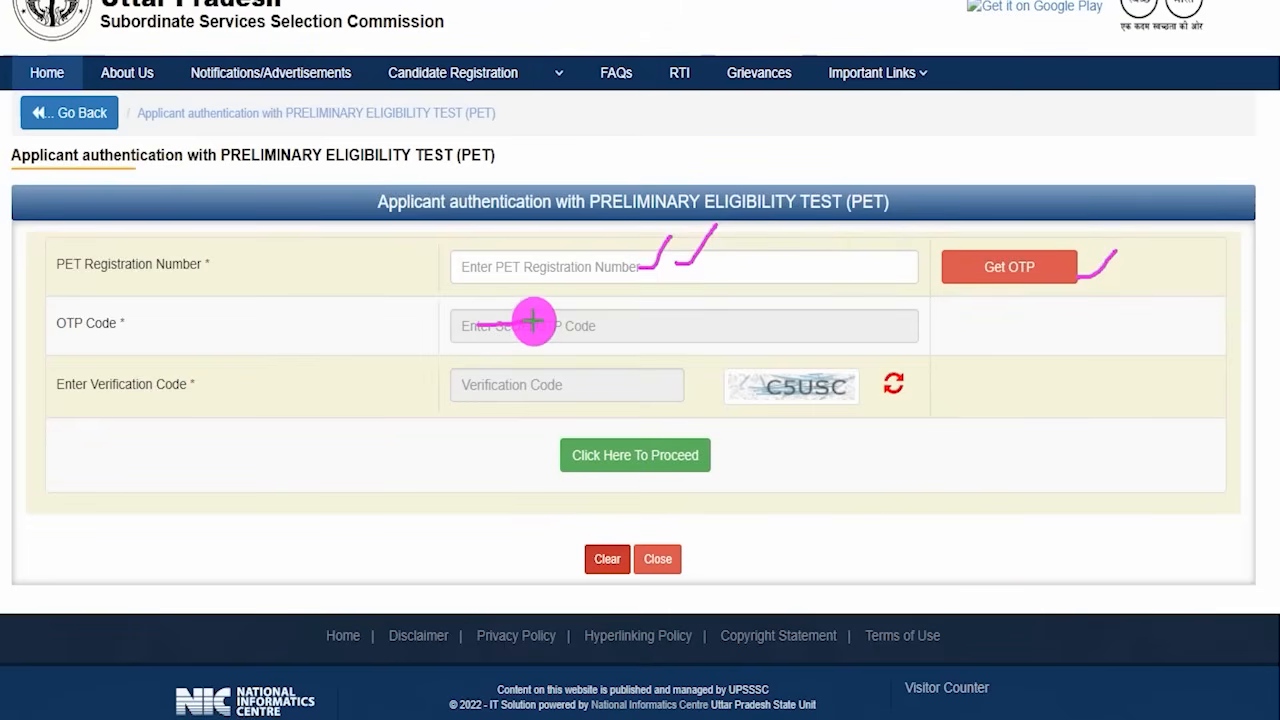
pyautogui.moveTo(804, 367)
pyautogui.mouseDown()
pyautogui.moveTo(766, 369)
pyautogui.moveTo(775, 357)
pyautogui.mouseUp()
pyautogui.moveTo(262, 455); pyautogui.dragTo(554, 455)
pyautogui.moveTo(338, 446); pyautogui.dragTo(557, 455)
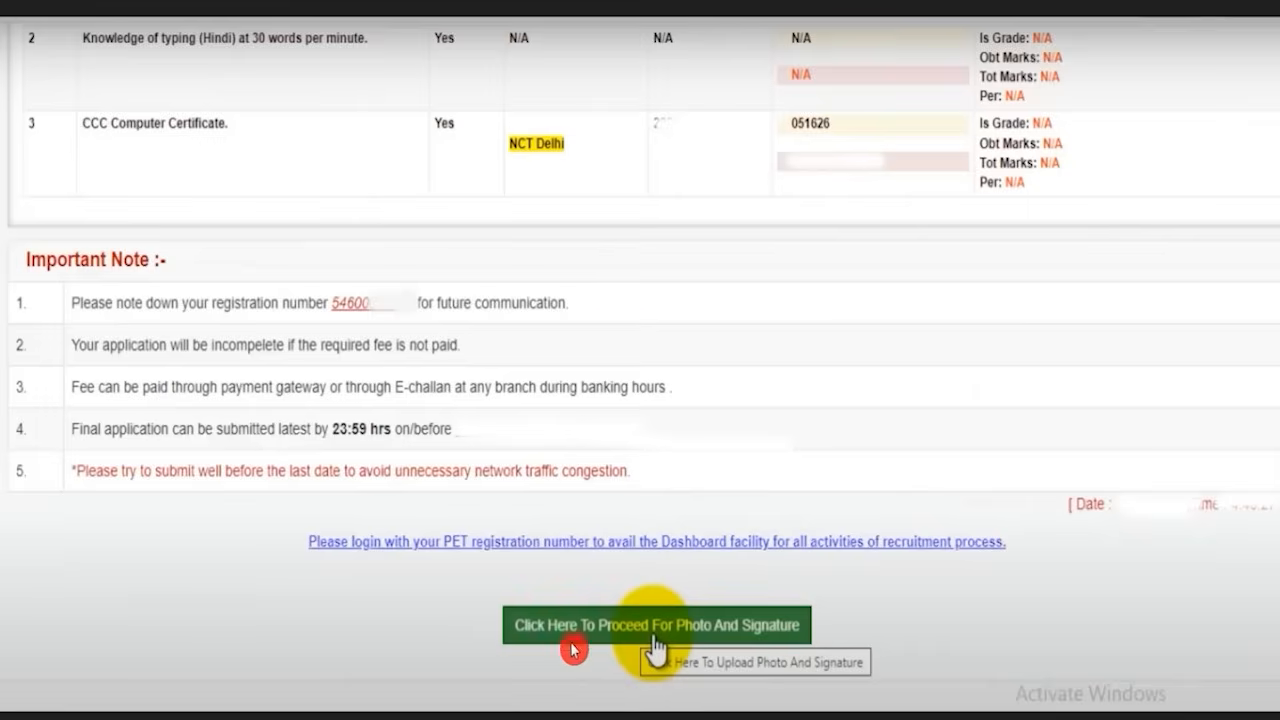
# Proceed to the photo and signature section, and continue to the other details of the application.
pyautogui.click(655, 625)
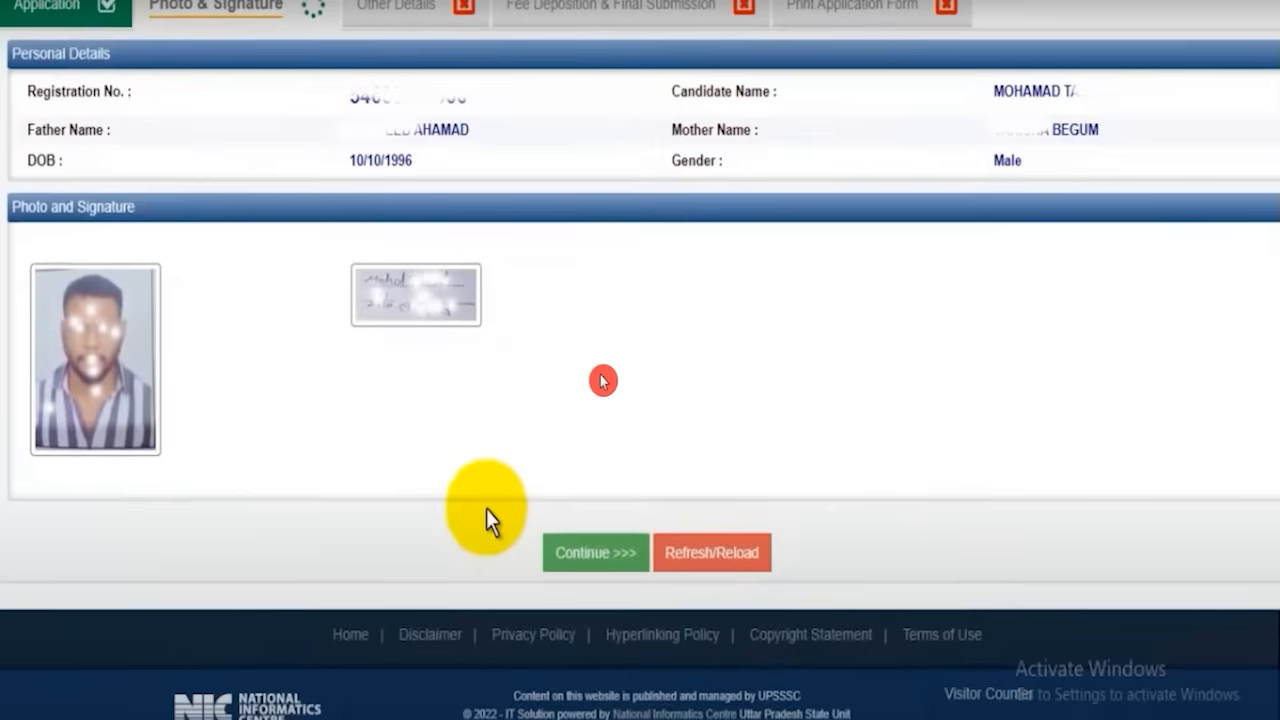
pyautogui.click(584, 557)
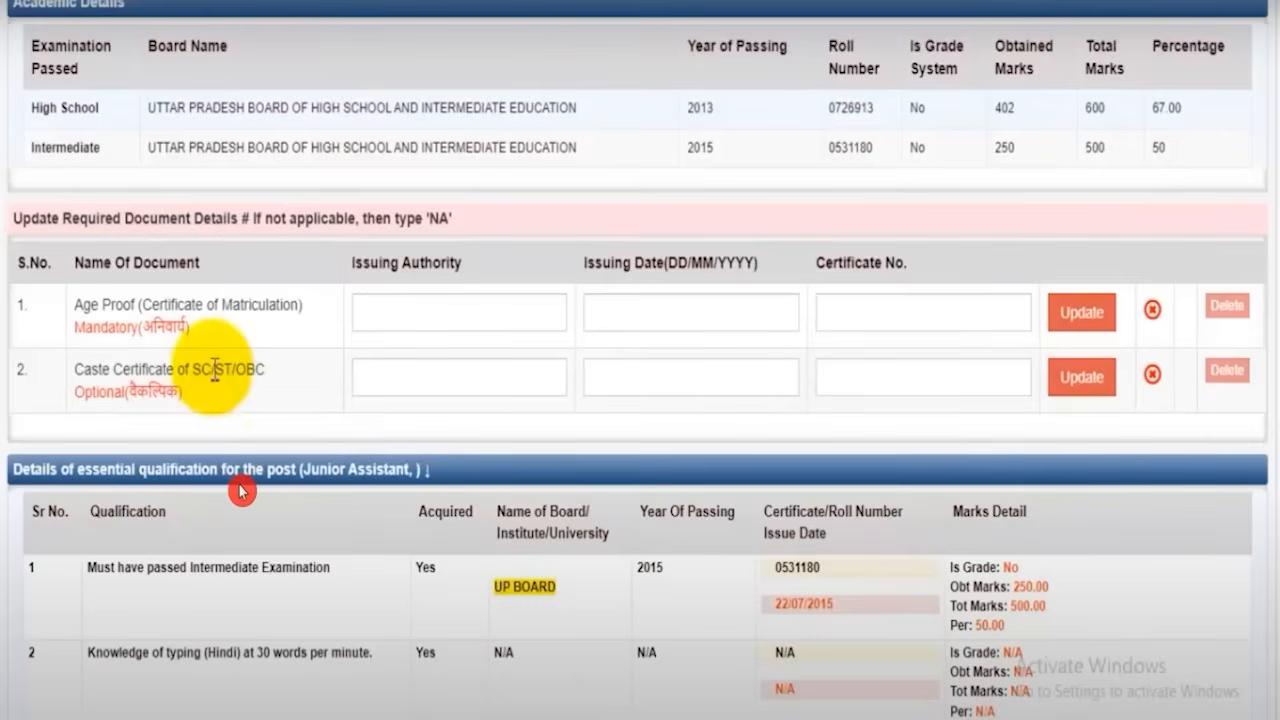
# Go through the document, qualification and address details to the declaration segment, and save the form.
pyautogui.scroll(-6, 505, 520)
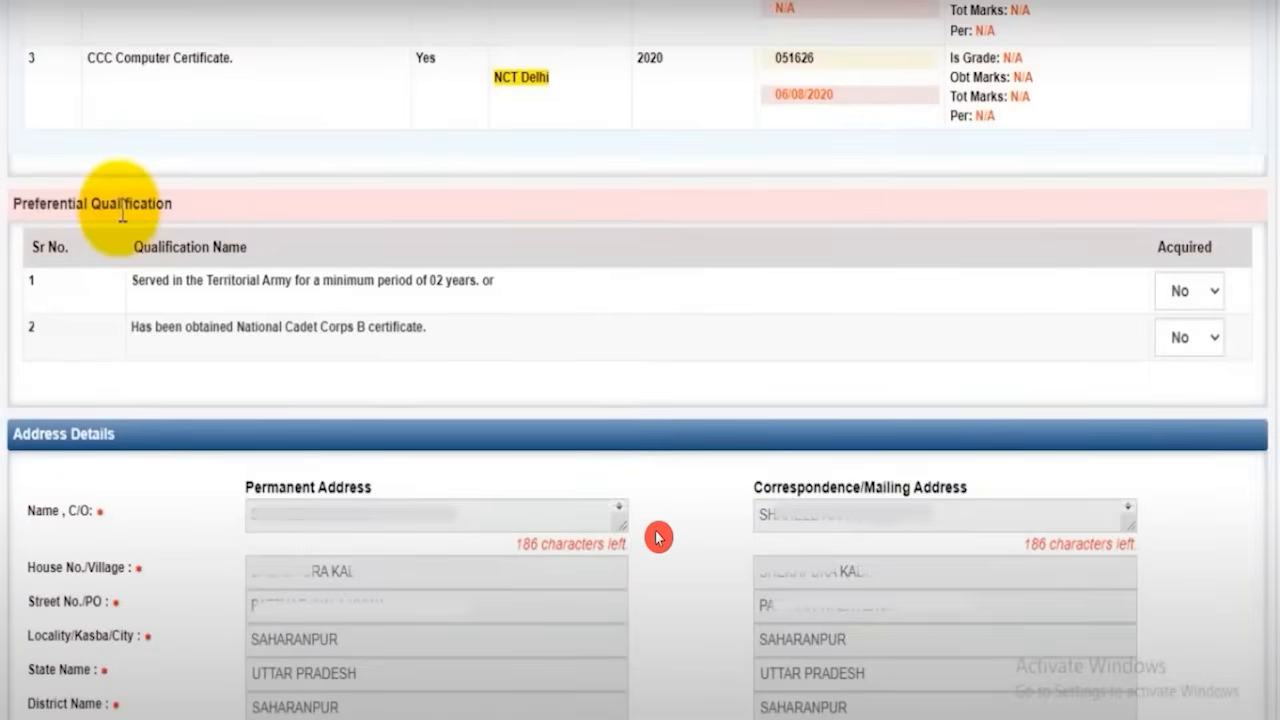
pyautogui.scroll(-10, 658, 537)
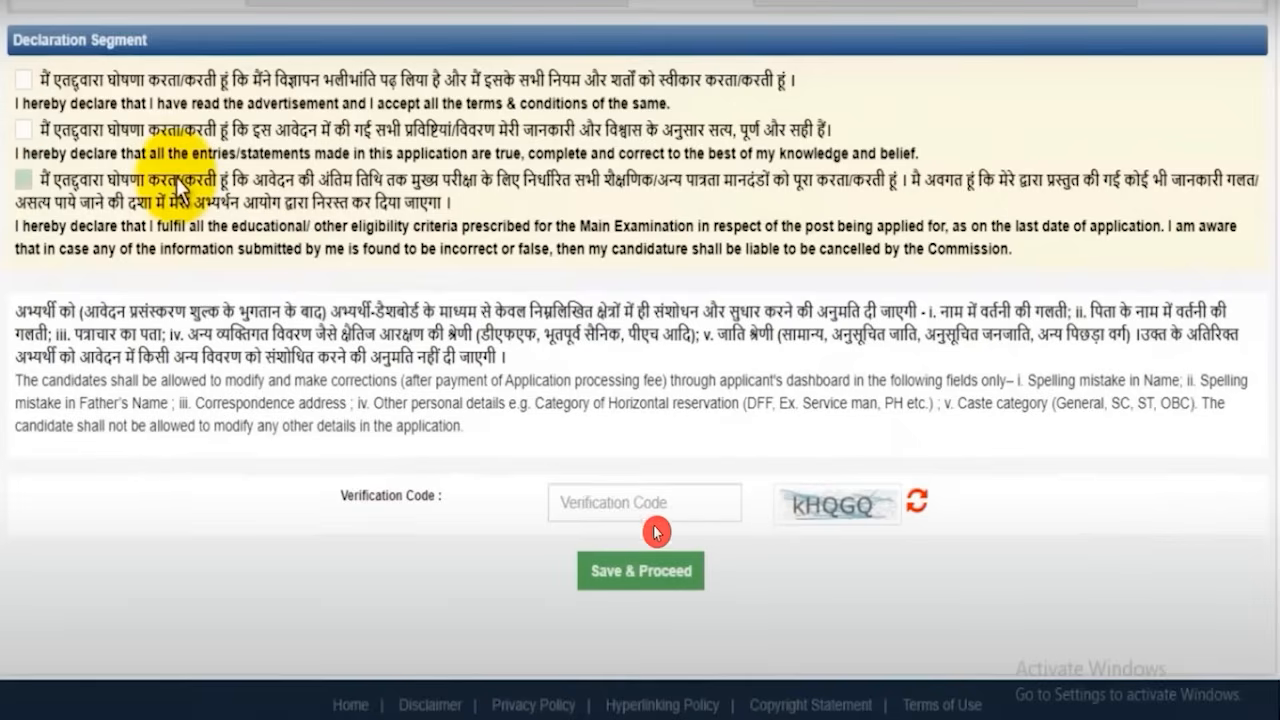
pyautogui.click(645, 580)
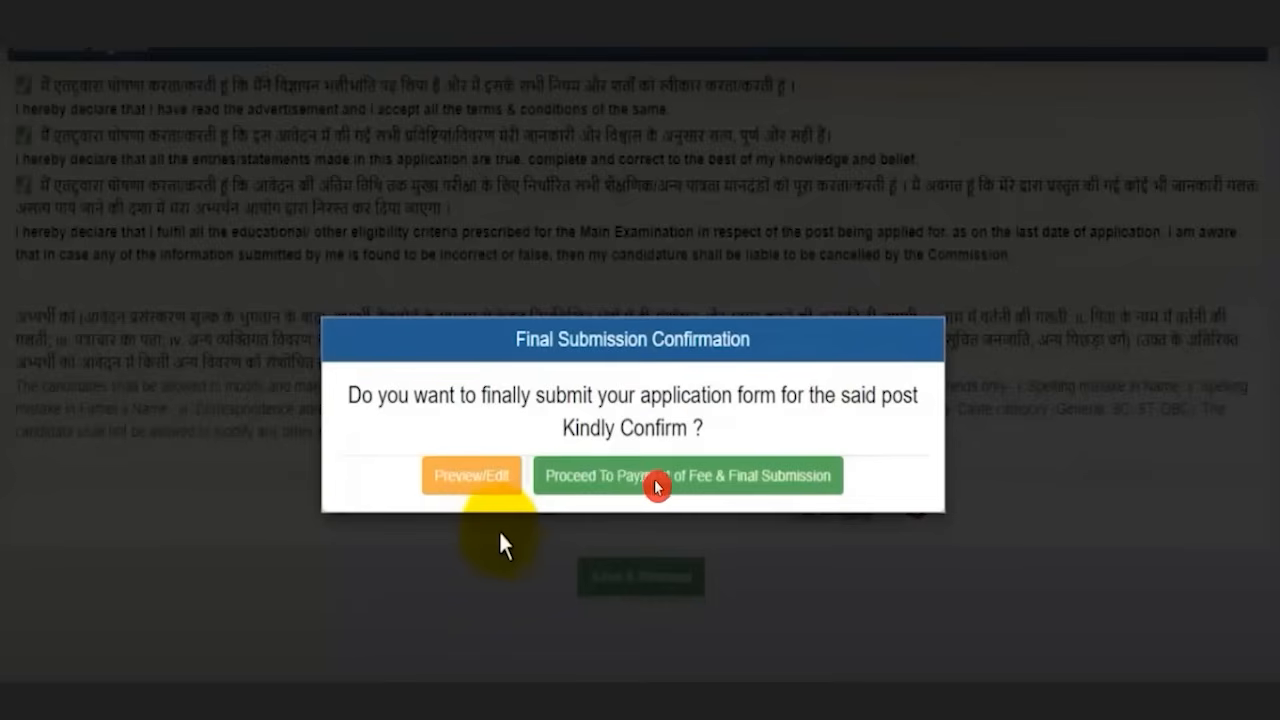
# Confirm the application for fee payment and final submission, and proceed with the payment.
pyautogui.click(781, 488)
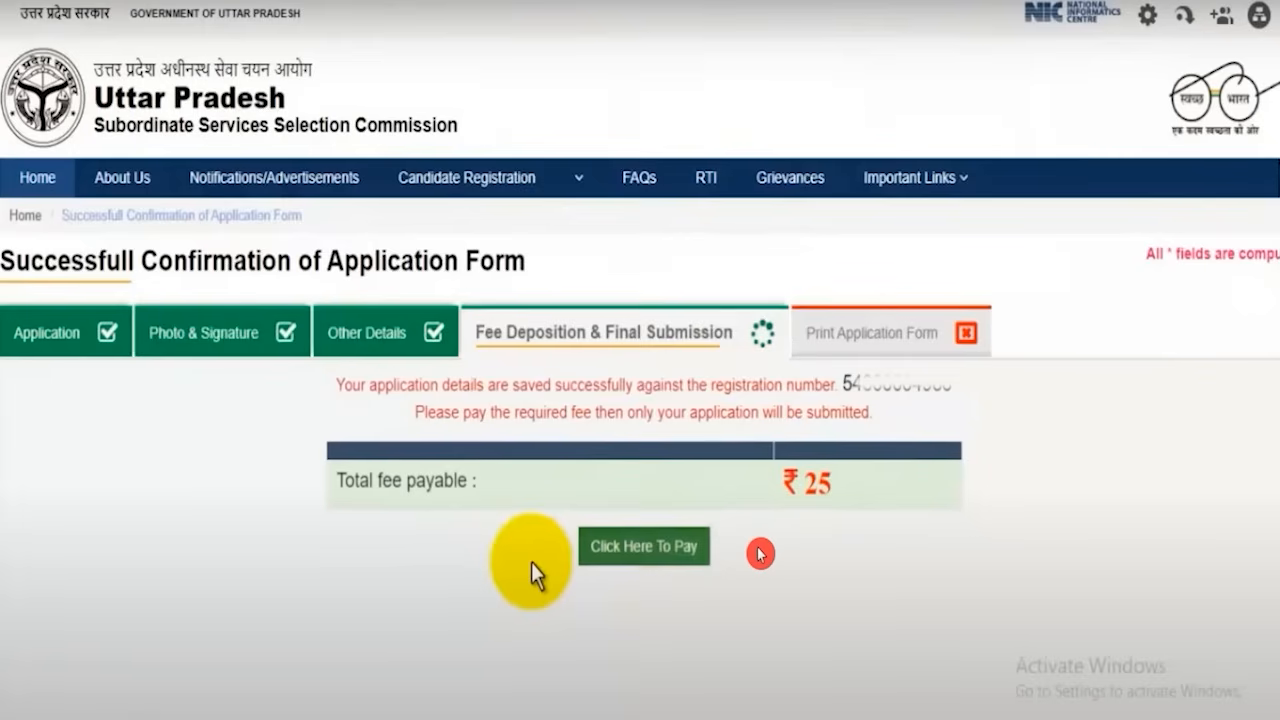
pyautogui.click(663, 553)
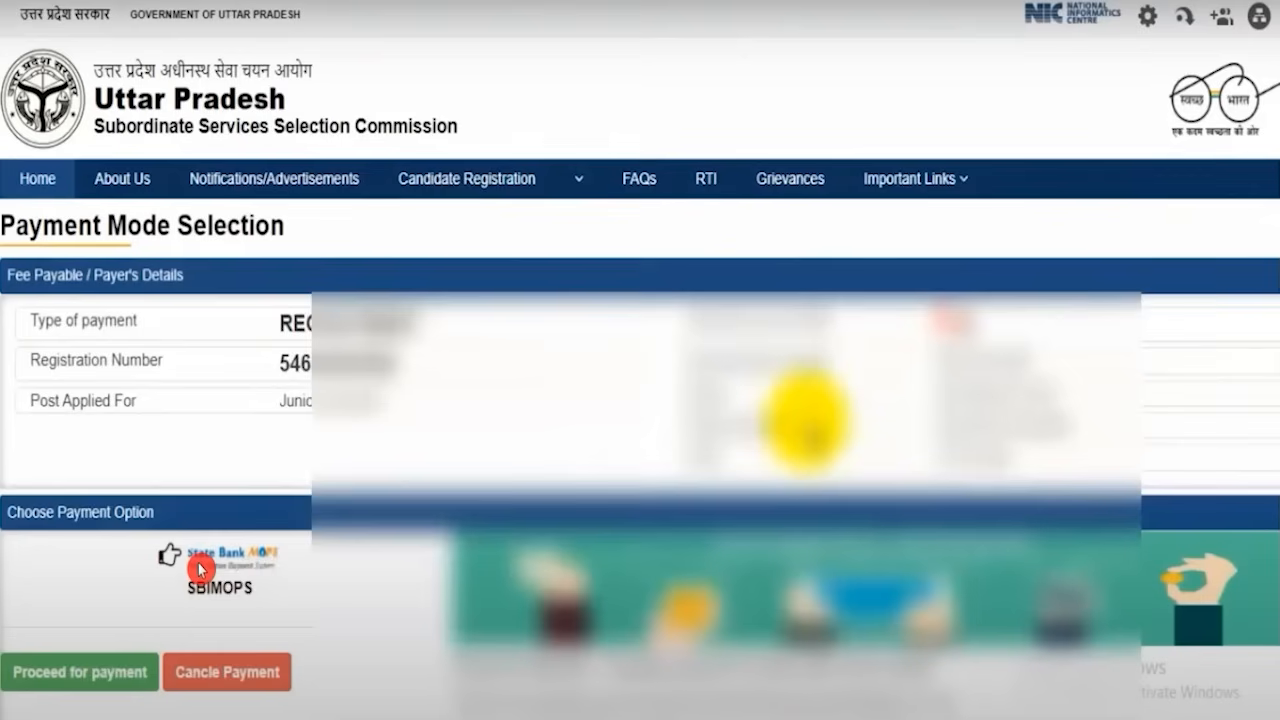
pyautogui.click(112, 679)
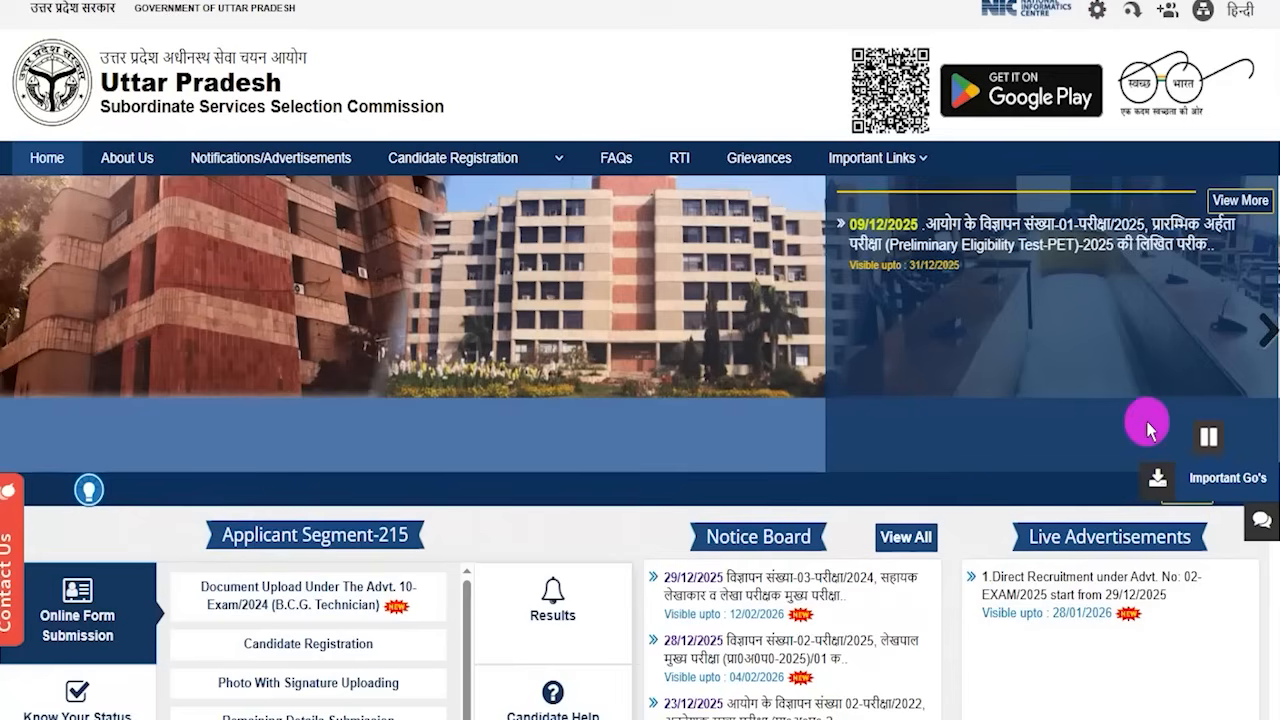
pyautogui.click(1258, 343)
pyautogui.click(1258, 343)
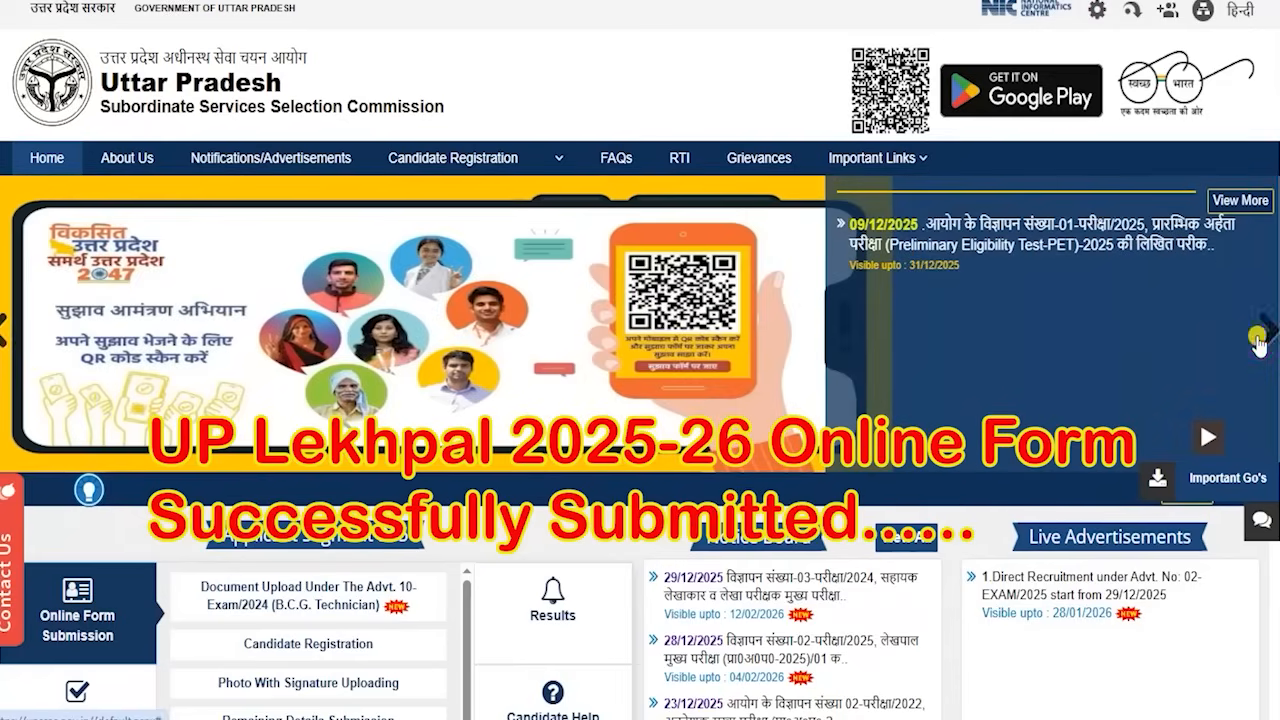
pyautogui.click(1258, 343)
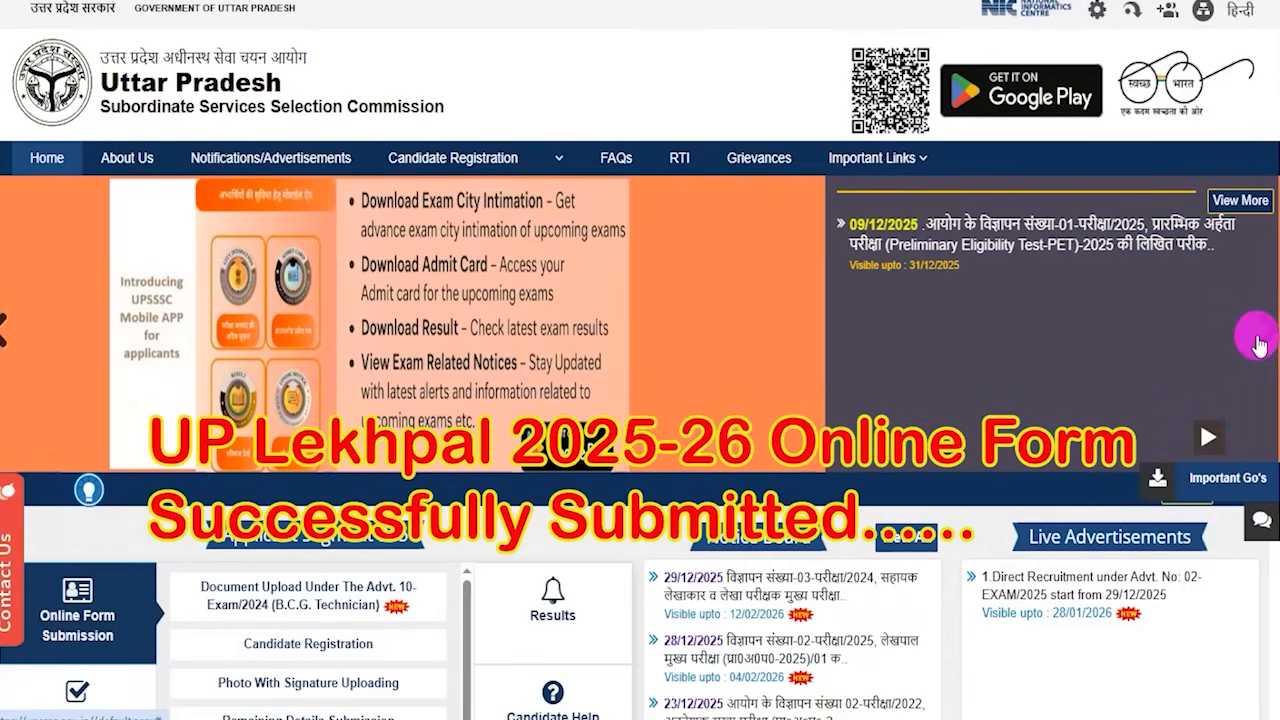
pyautogui.click(1258, 343)
pyautogui.click(1258, 343)
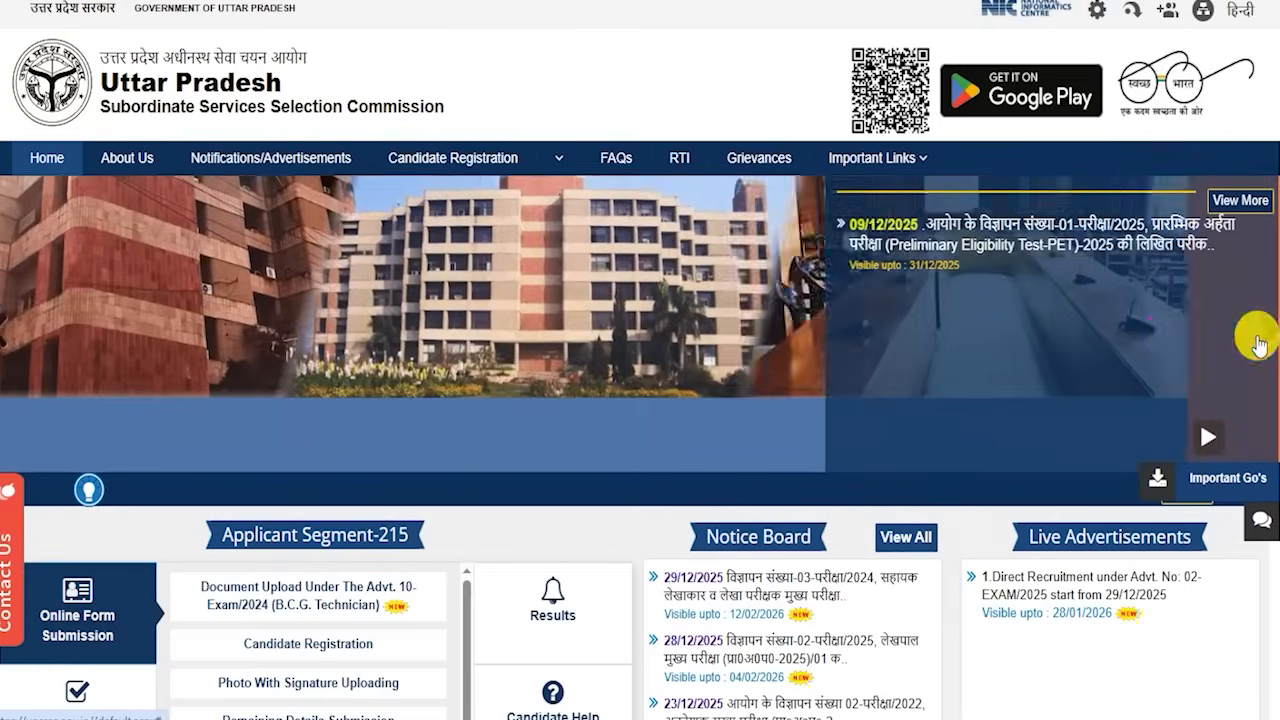
pyautogui.click(1258, 343)
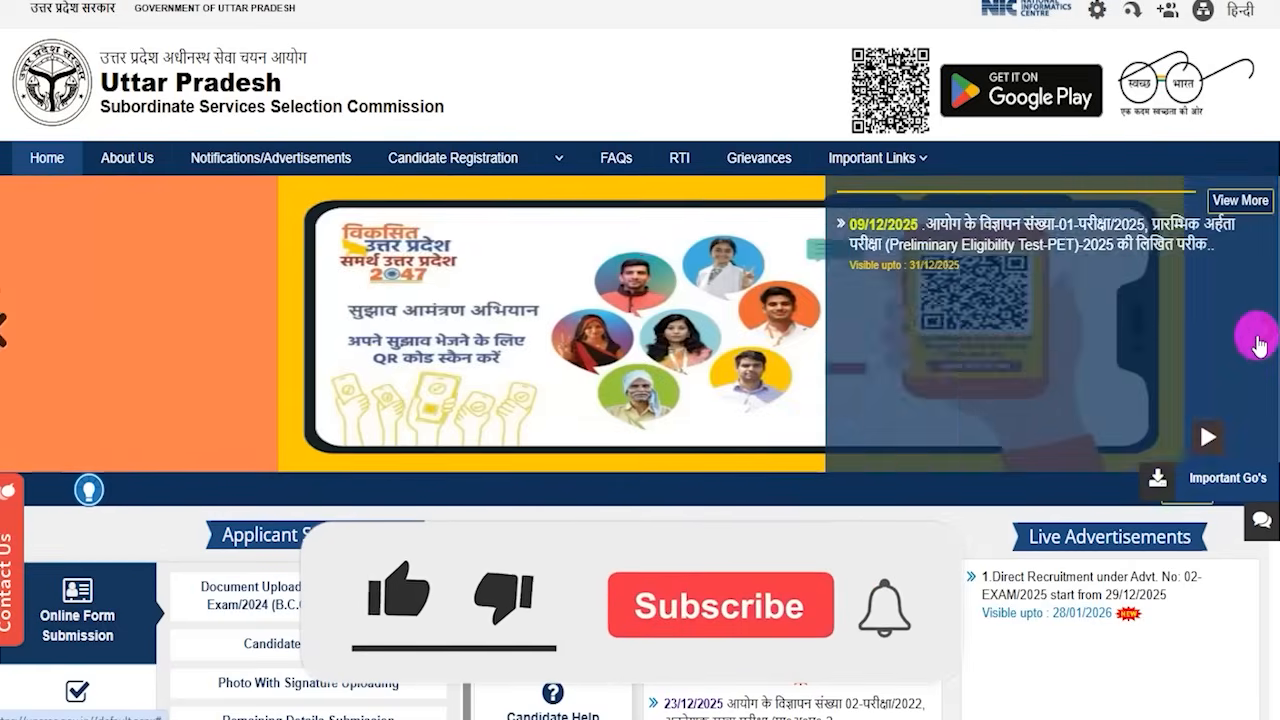
pyautogui.click(1258, 343)
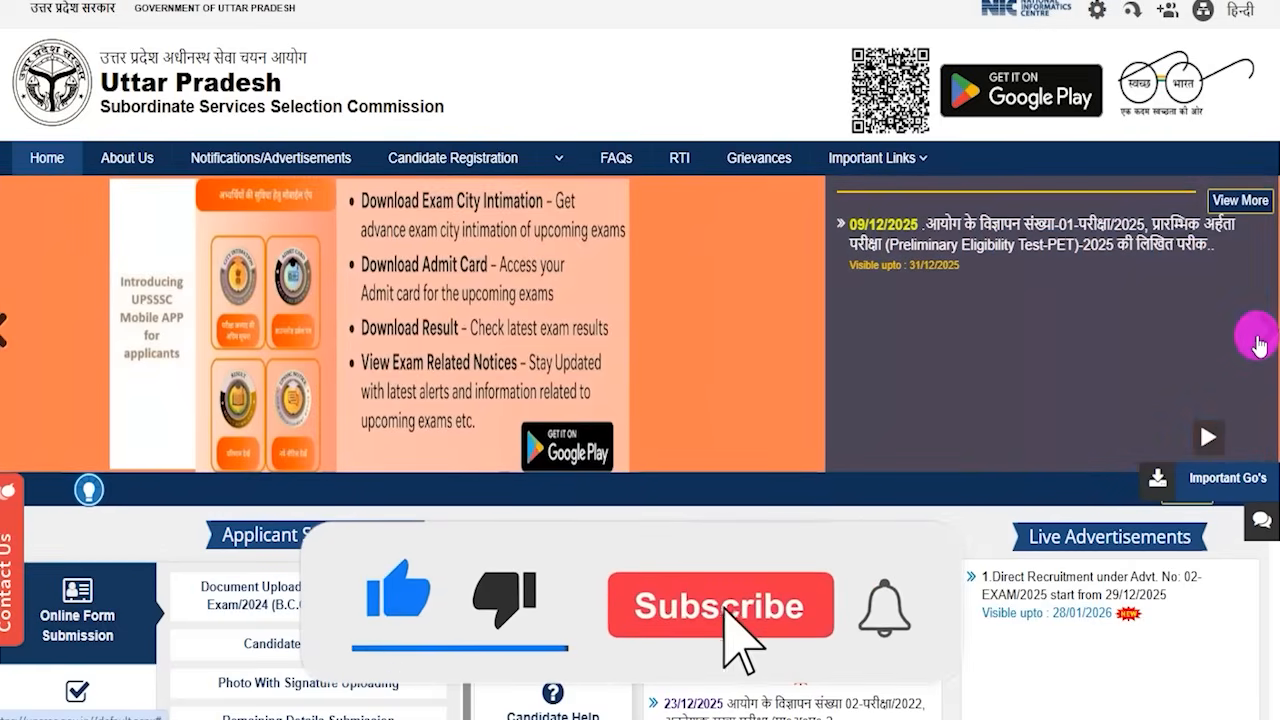
pyautogui.click(1258, 343)
pyautogui.click(1258, 343)
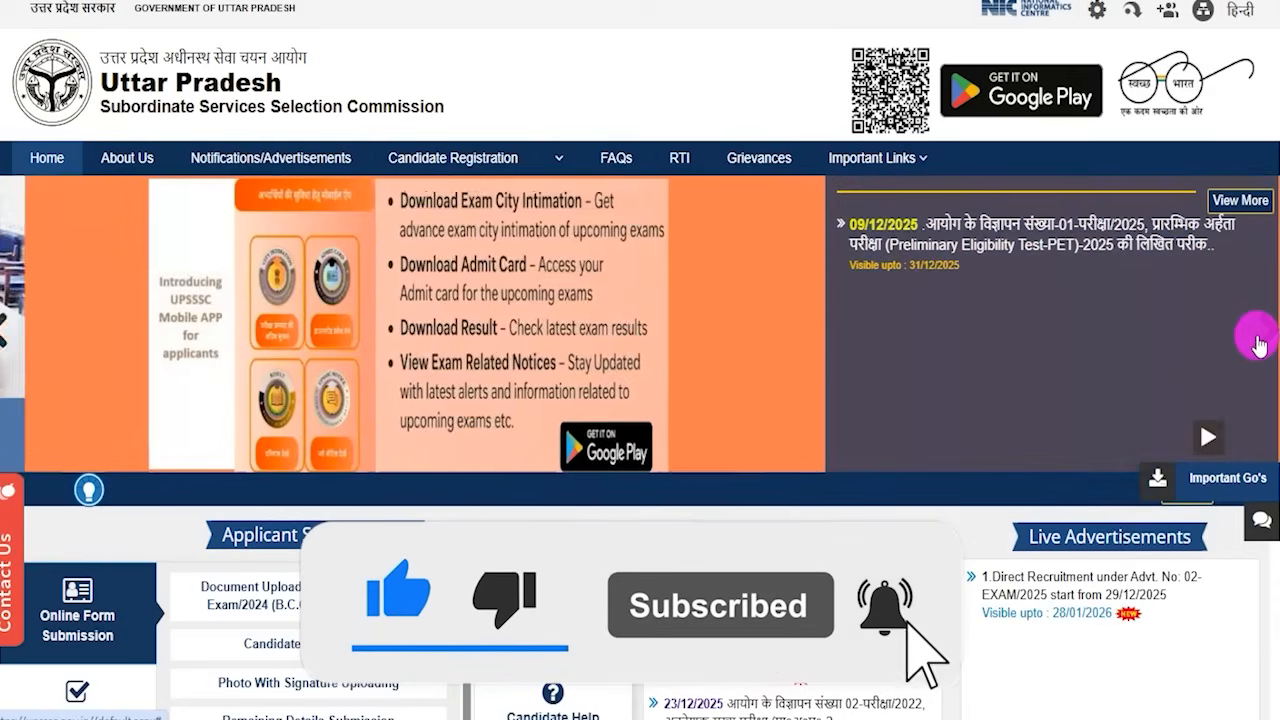